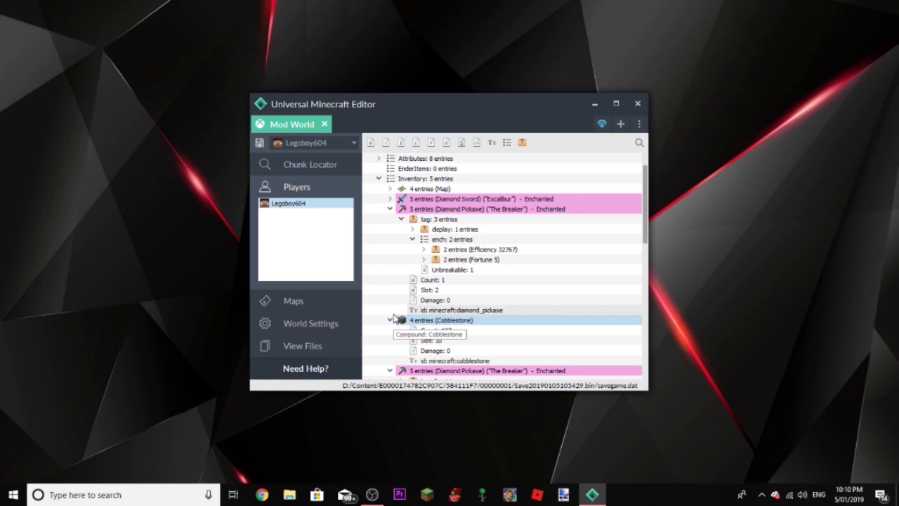
left_click(425, 318)
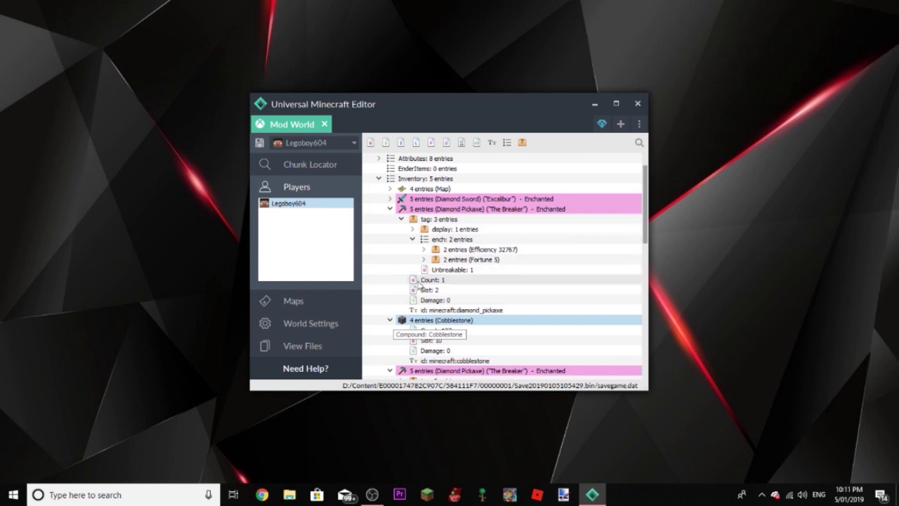
scroll(412, 281, "down", 2)
scroll(434, 349, "up", 2)
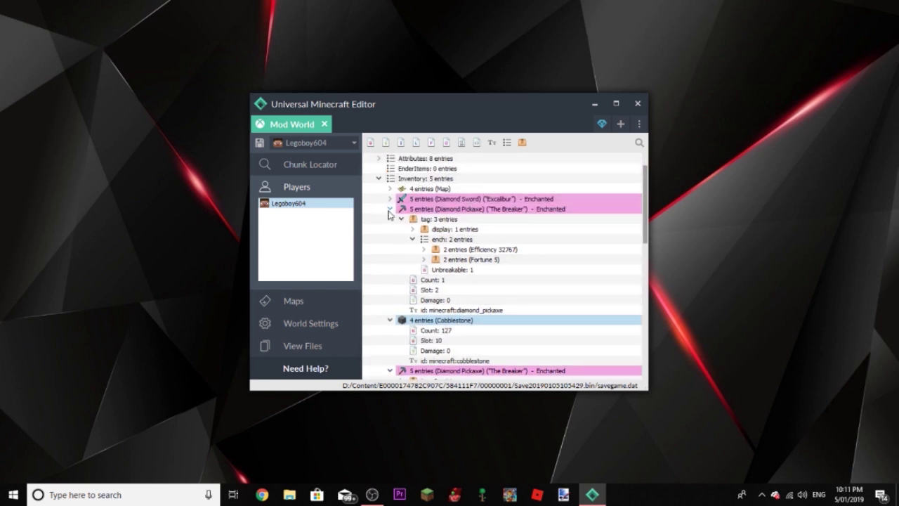
right_click(414, 200)
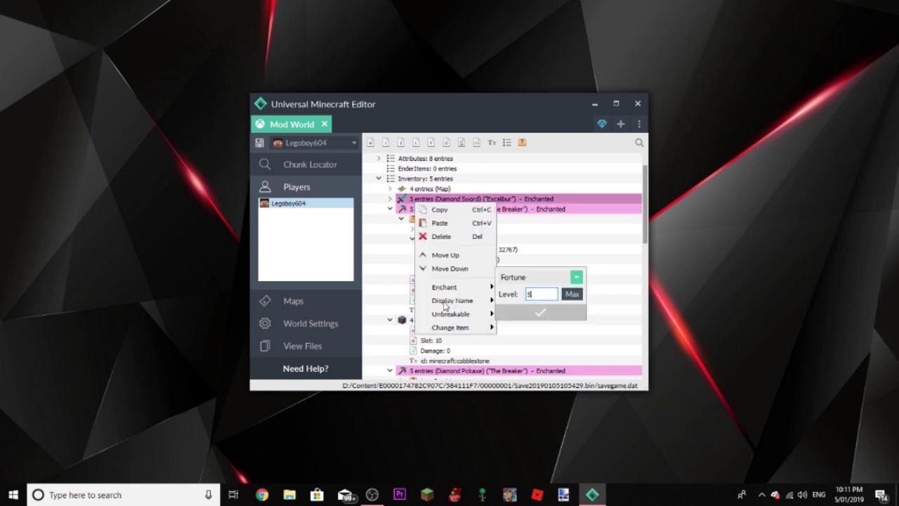
left_click(506, 313)
left_click(531, 328)
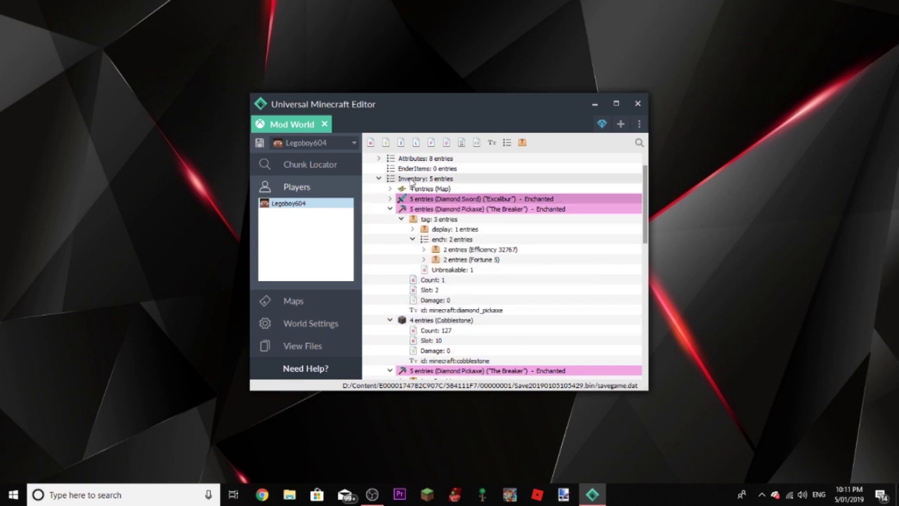
scroll(473, 192, "up", 1)
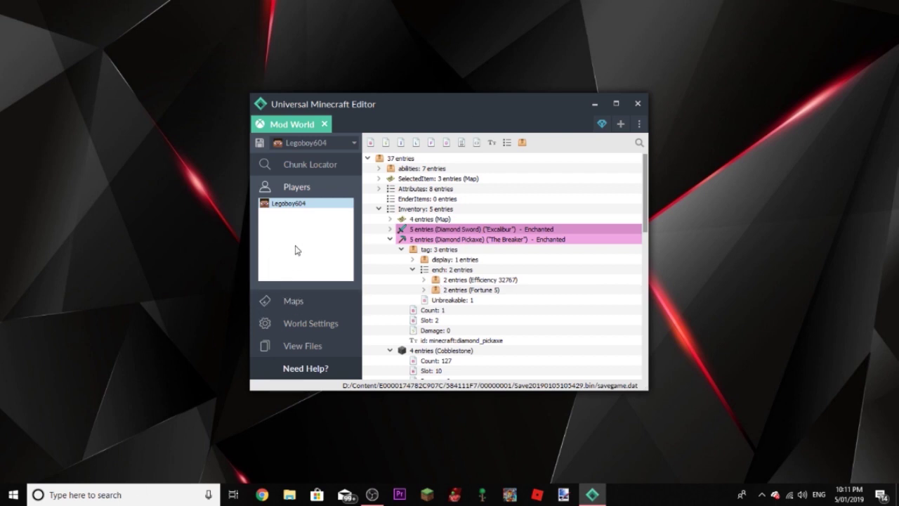
View the overworld map in the Chunk Locator, pan across it, and close the locator.
left_click(306, 169)
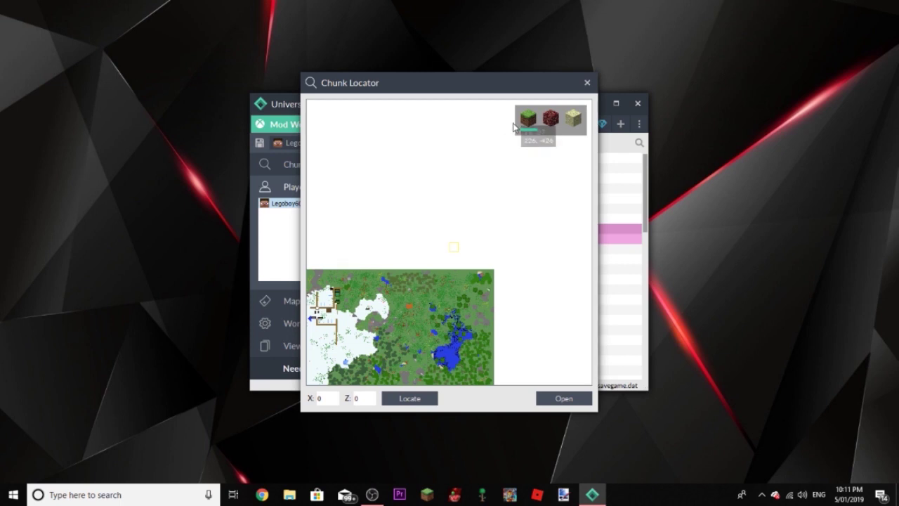
left_click_drag(455, 302, 422, 244)
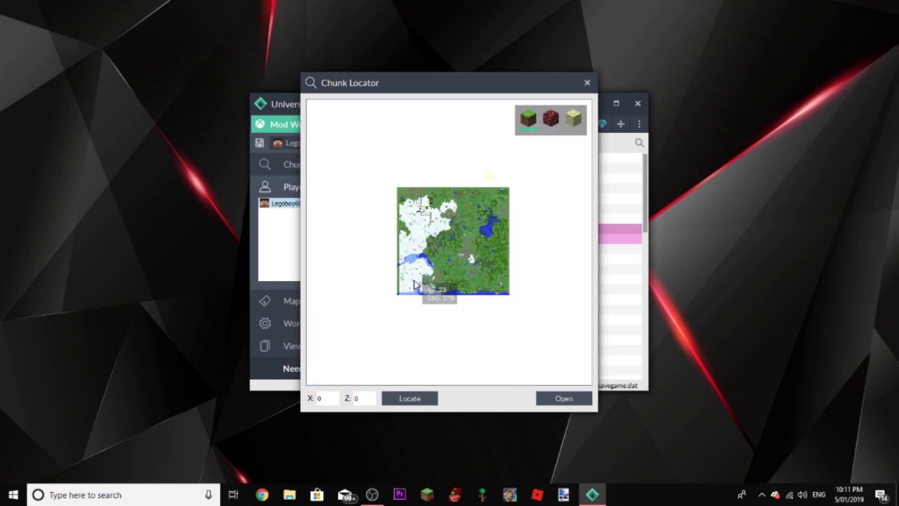
left_click(584, 82)
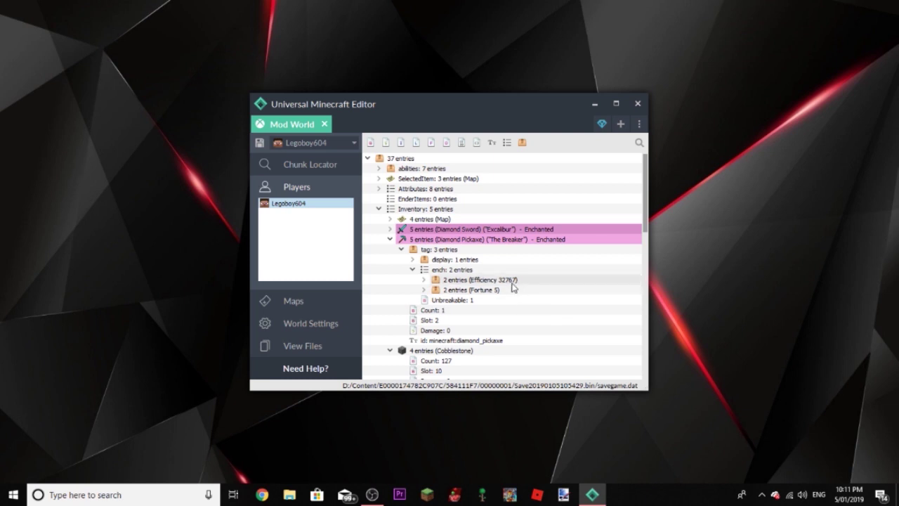
Run a Search in Chunks specialty mod scan of the overworld for Villager entities.
left_click(602, 125)
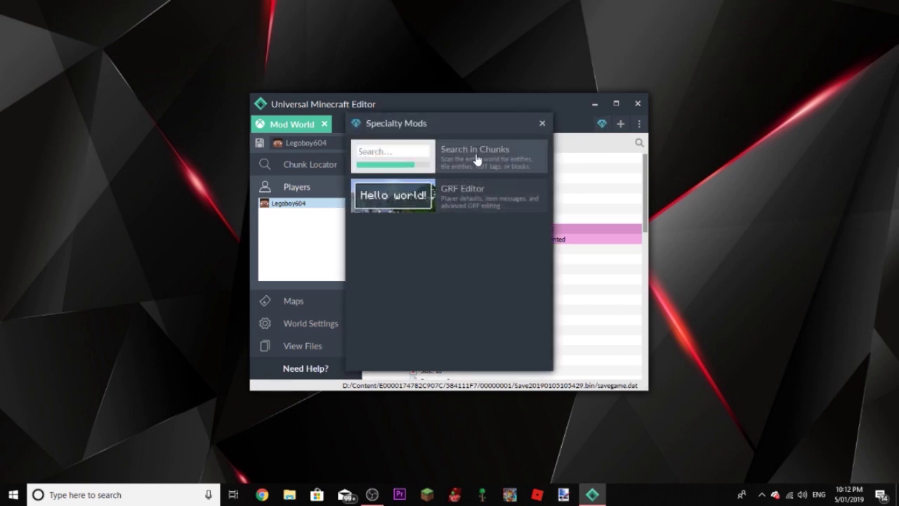
left_click(476, 160)
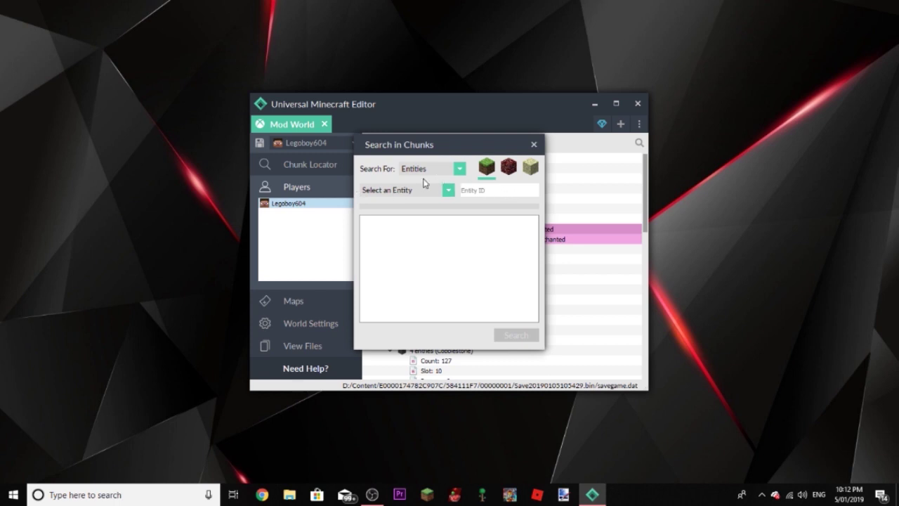
left_click(449, 191)
scroll(421, 243, "down", 20)
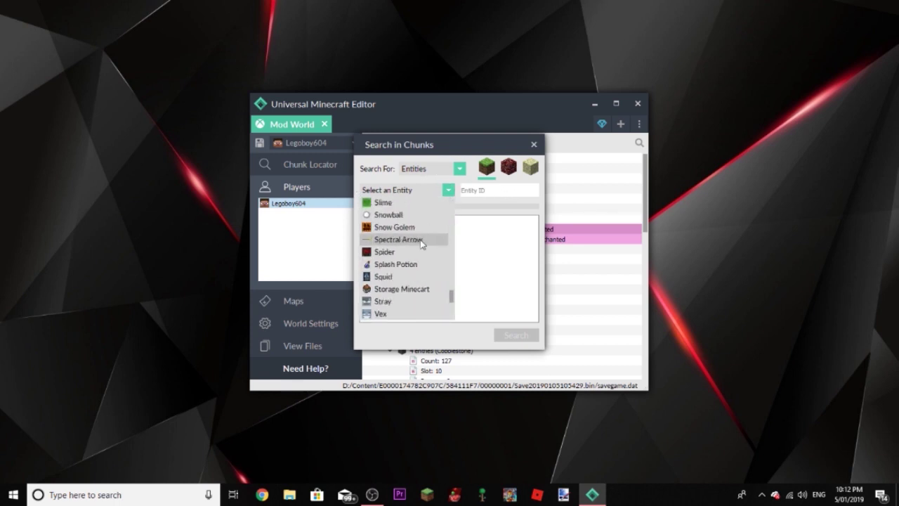
scroll(422, 243, "down", 3)
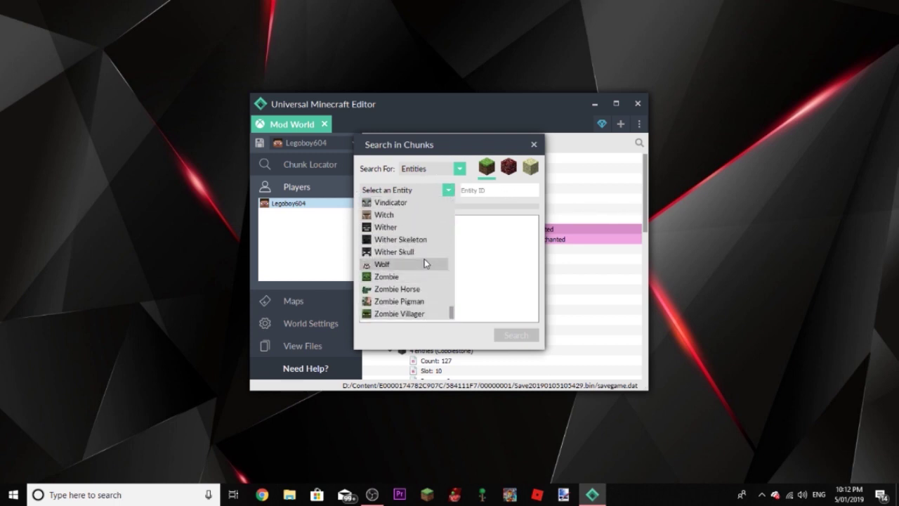
scroll(423, 258, "up", 2)
left_click(414, 262)
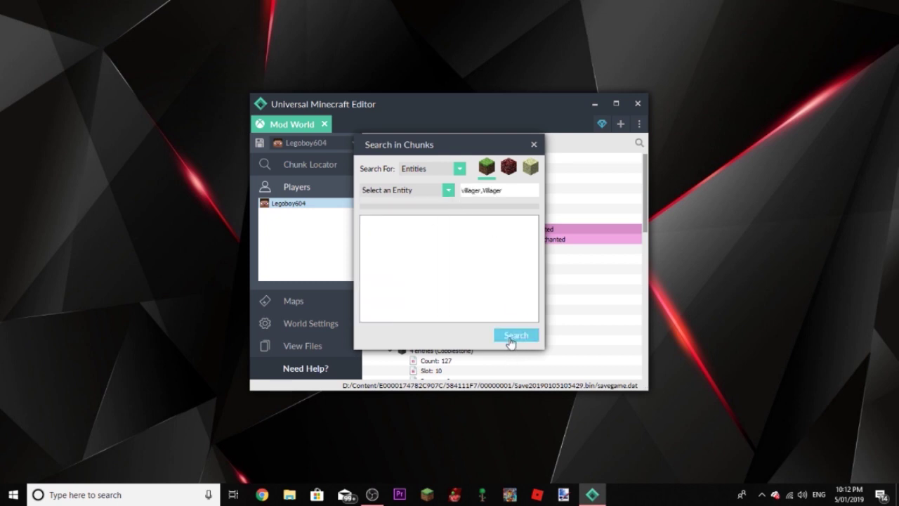
left_click(529, 340)
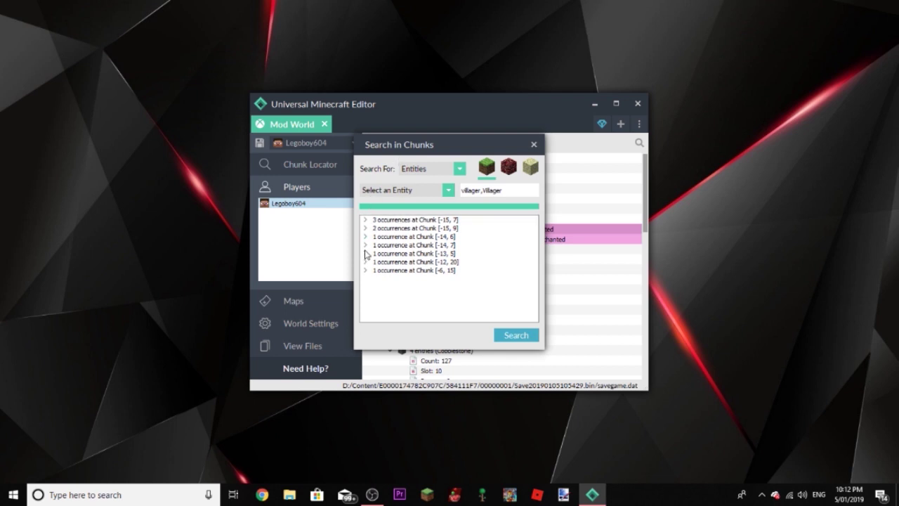
Expand the search results for Chunk [-15, 7] and load the chunk of its first listed villager.
left_click(366, 220)
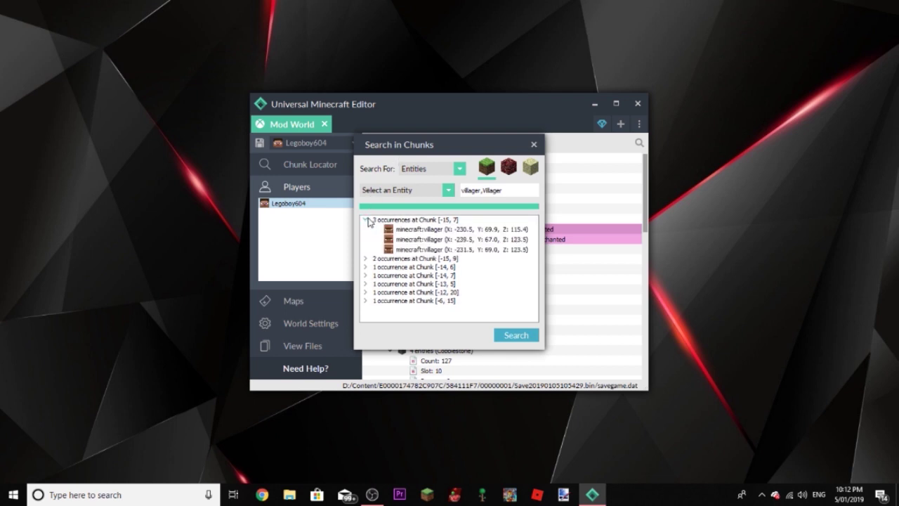
left_click(365, 221)
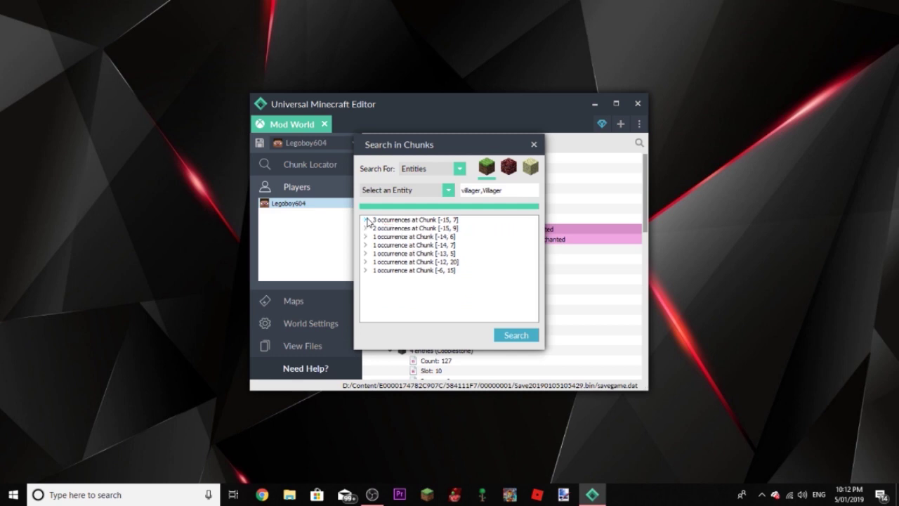
left_click(366, 220)
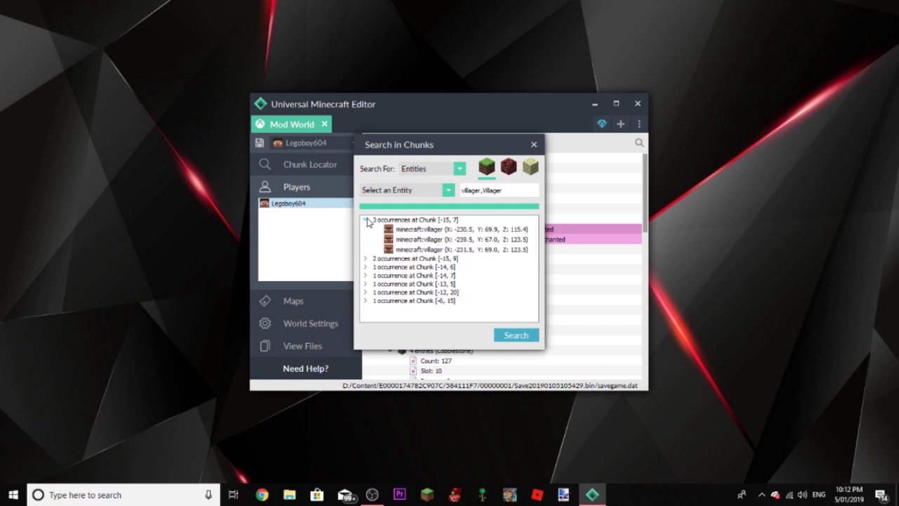
left_click(484, 229)
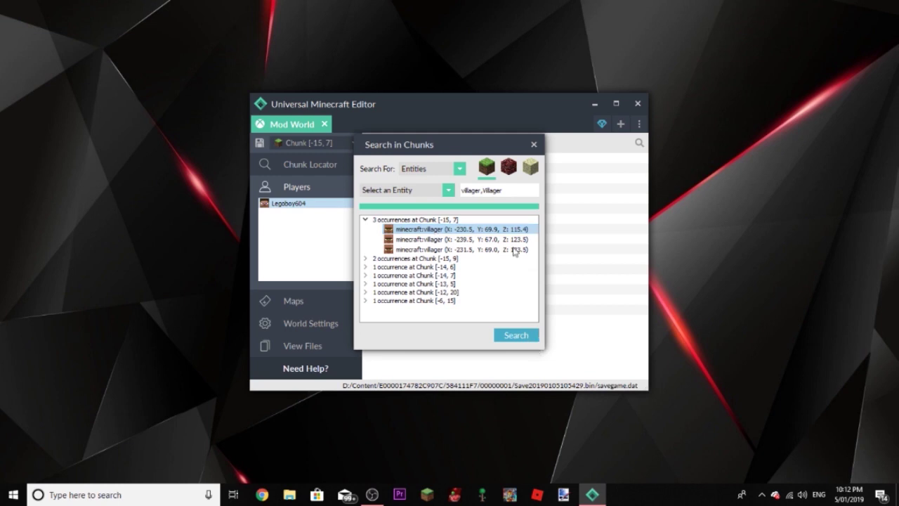
left_click_drag(461, 138, 472, 123)
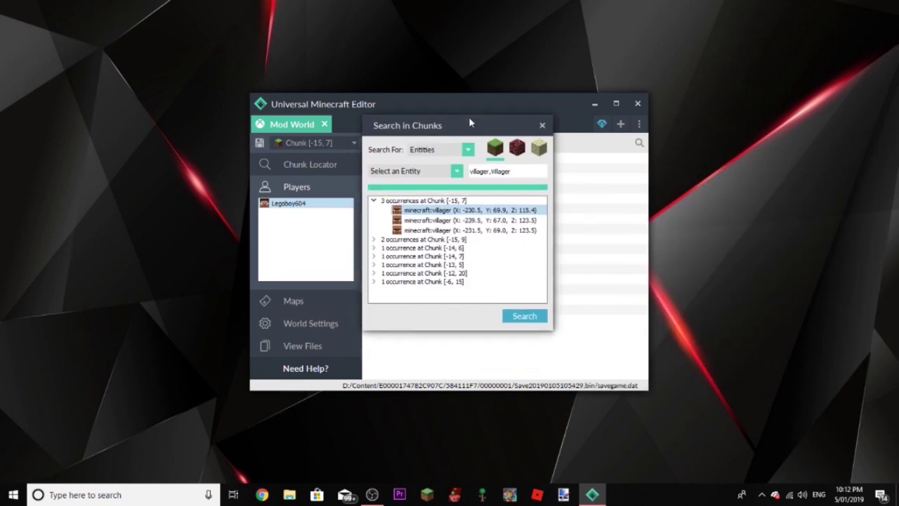
Check the result in Chunk [-6, 15], then load Chunk [-12, 20] from its villager result.
left_click(374, 201)
left_click(375, 251)
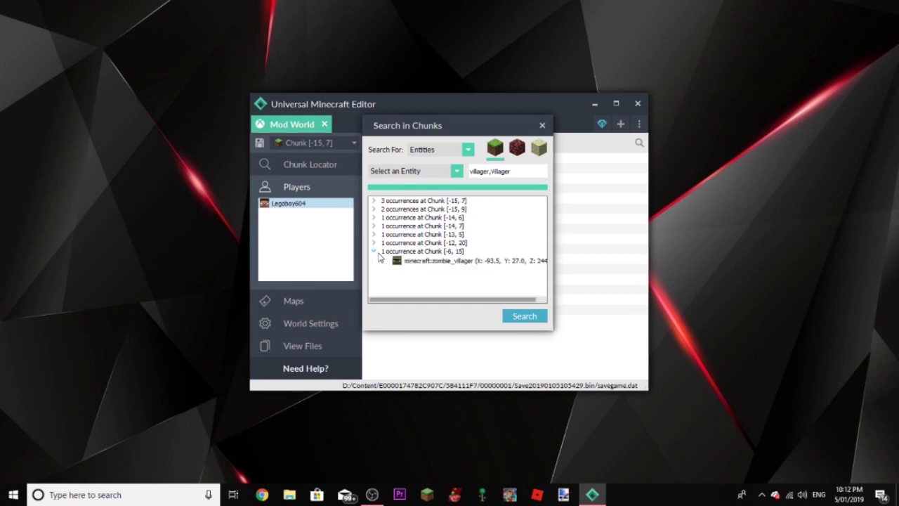
left_click(375, 252)
left_click(375, 243)
left_click(437, 252)
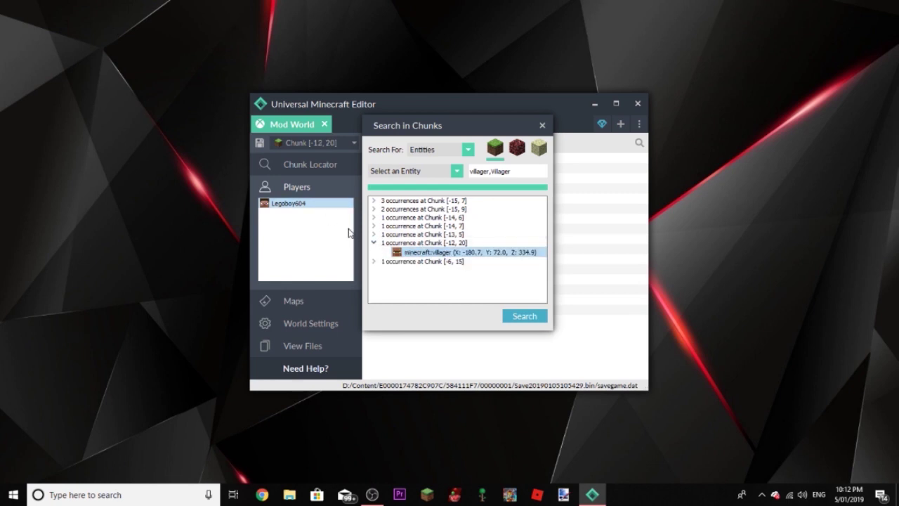
Expand the results for Chunks [-13, 5], [-14, 6] and [-14, 7] to view their villager coordinates.
left_click(374, 236)
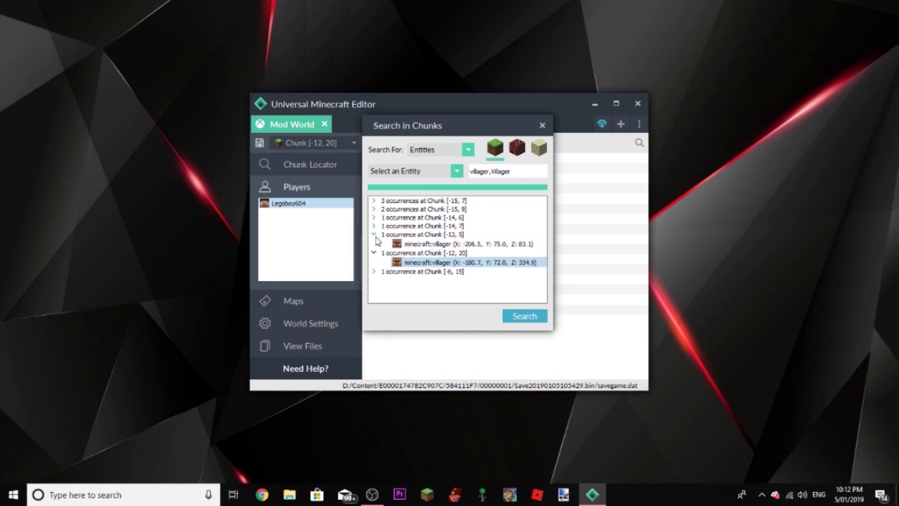
left_click(373, 217)
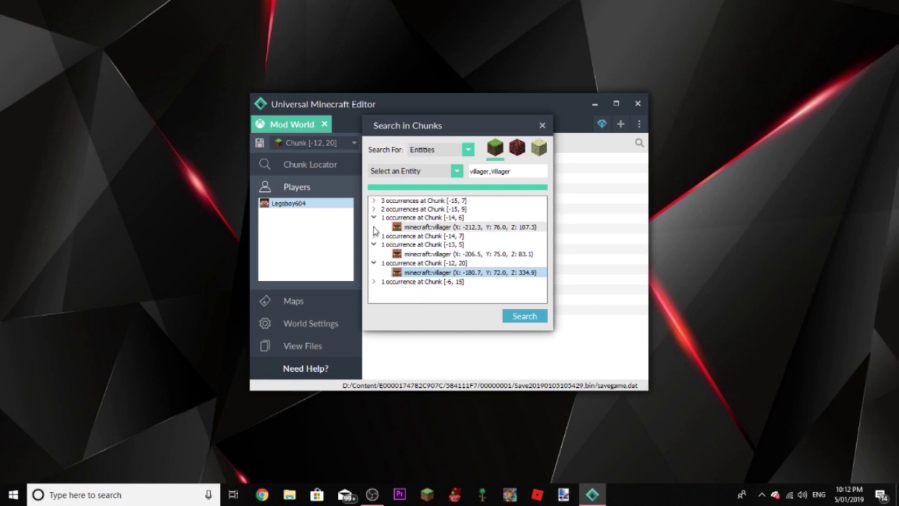
left_click(374, 236)
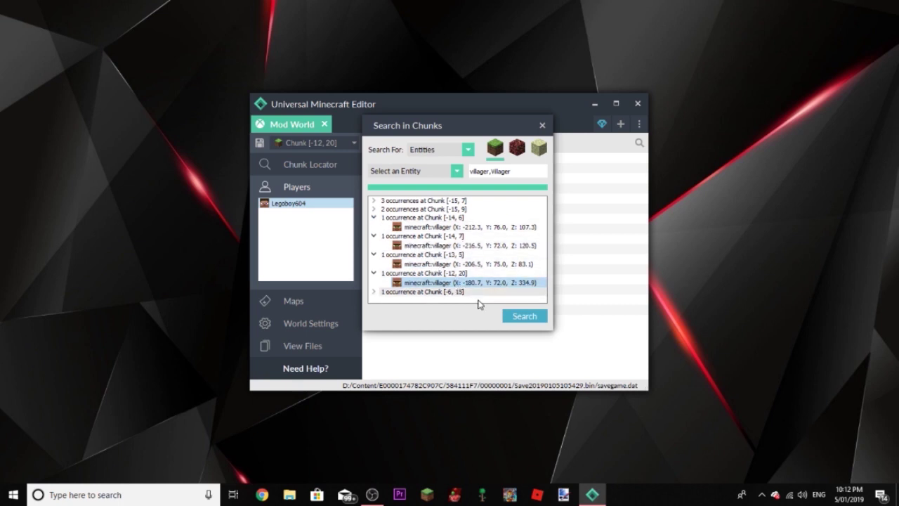
Rerun the villager search, expand Chunks [-13, 5] and [-12, 20], and select the villager in Chunk [-12, 20].
left_click(523, 317)
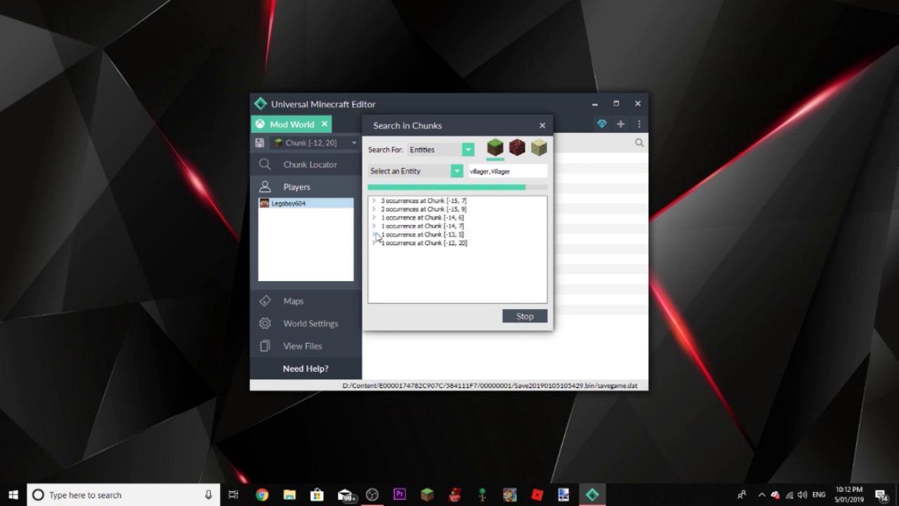
left_click(374, 235)
left_click(374, 252)
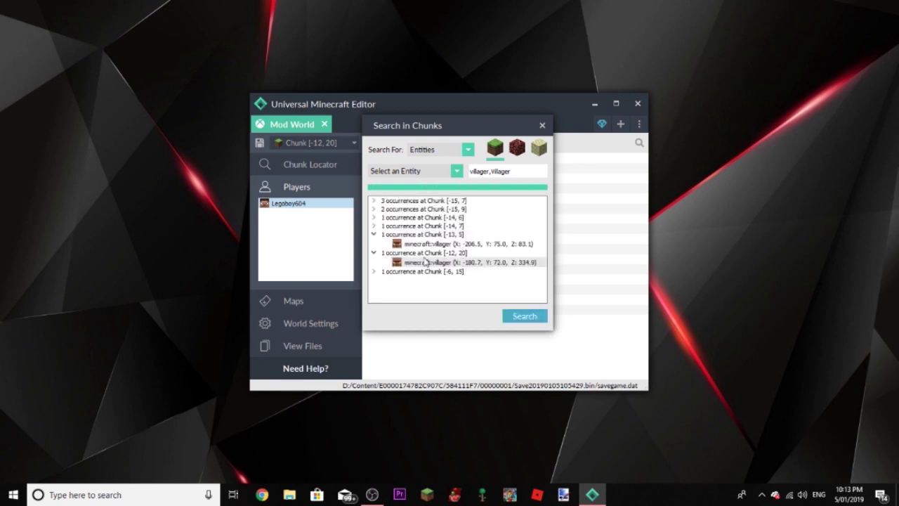
left_click(425, 261)
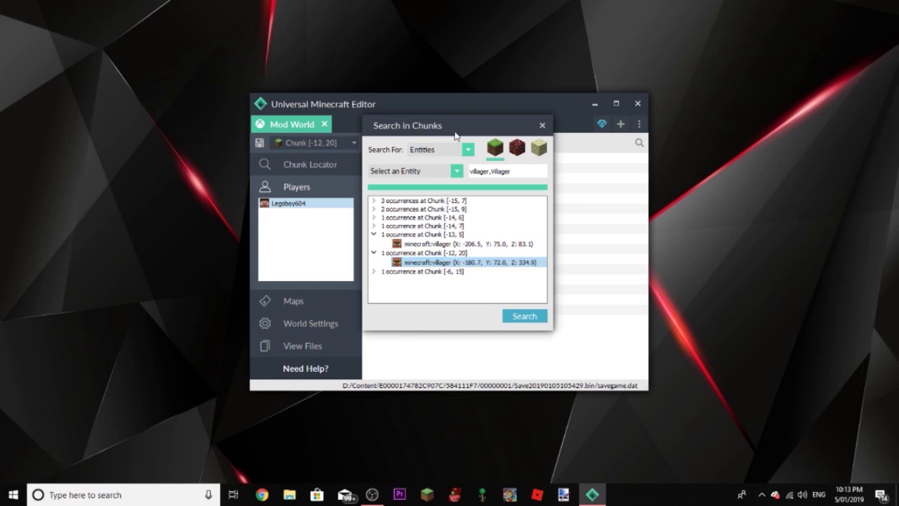
Move the search window off the chunk data, reselect the villager in Chunk [-12, 20], and close the search.
left_click_drag(457, 128, 597, 124)
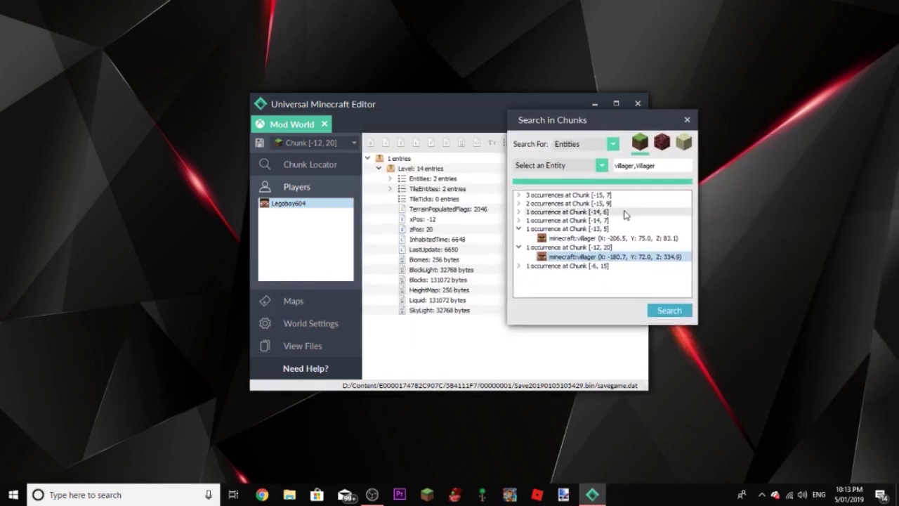
left_click(590, 250)
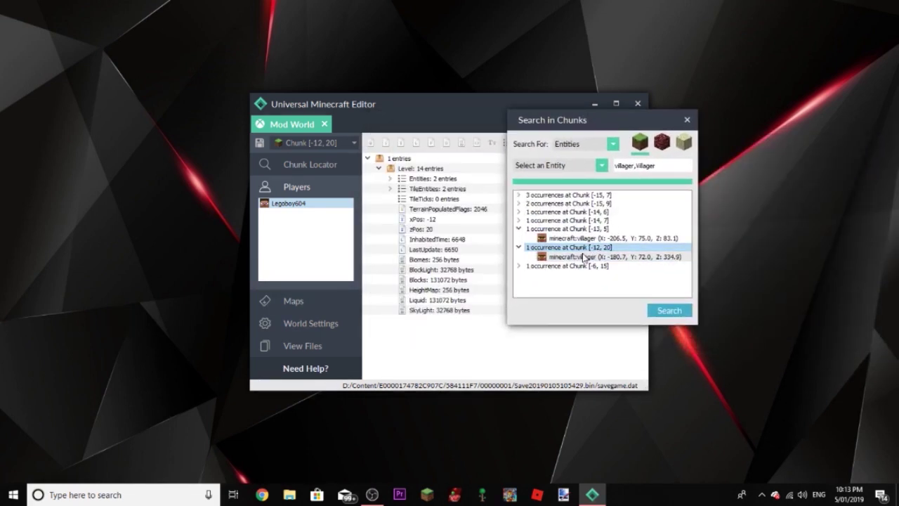
left_click(582, 257)
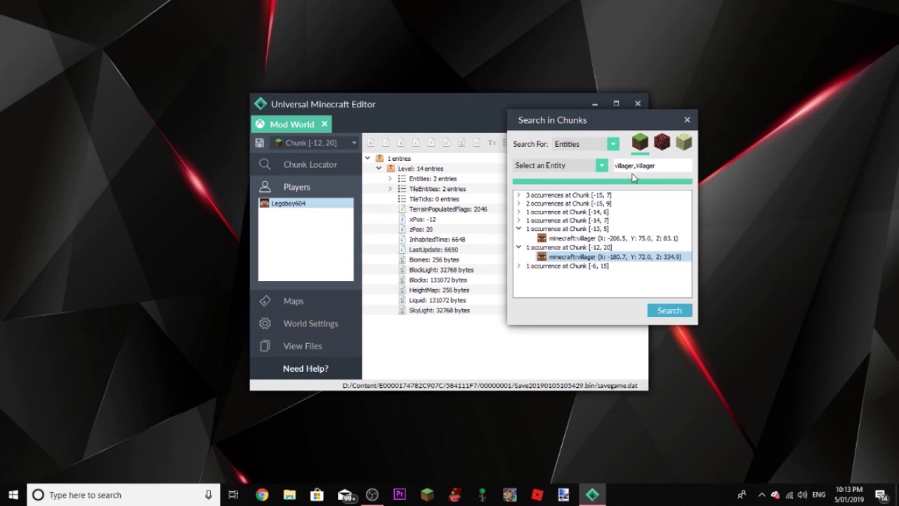
left_click(687, 120)
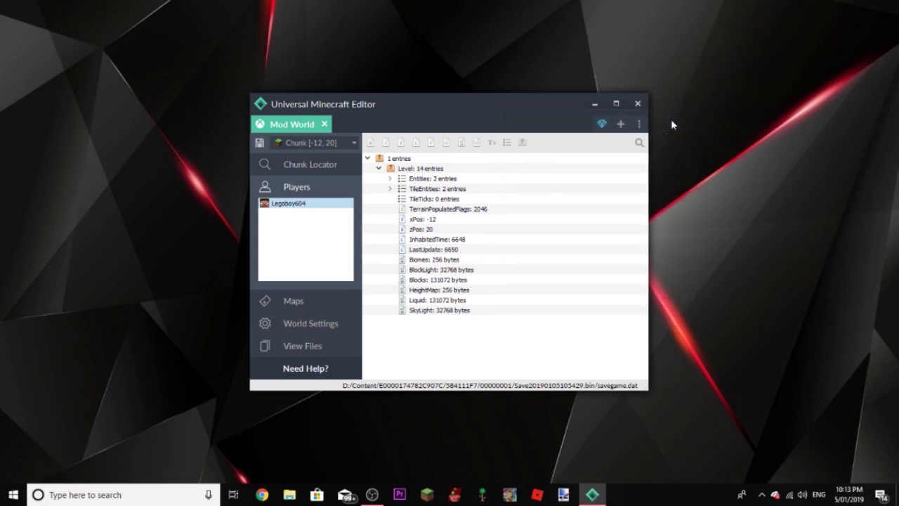
Expand the chunk's Entities list and inspect the Dropped Item entry and its Torch item data.
left_click(390, 179)
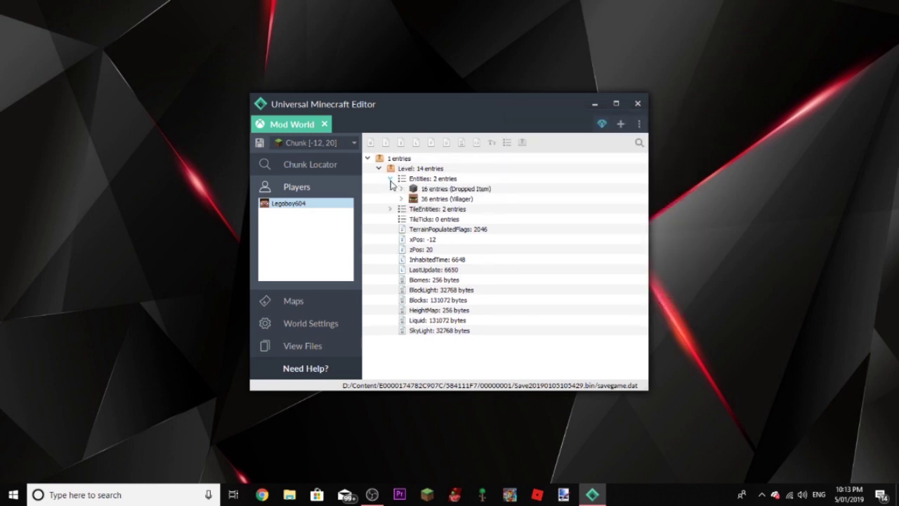
left_click(402, 189)
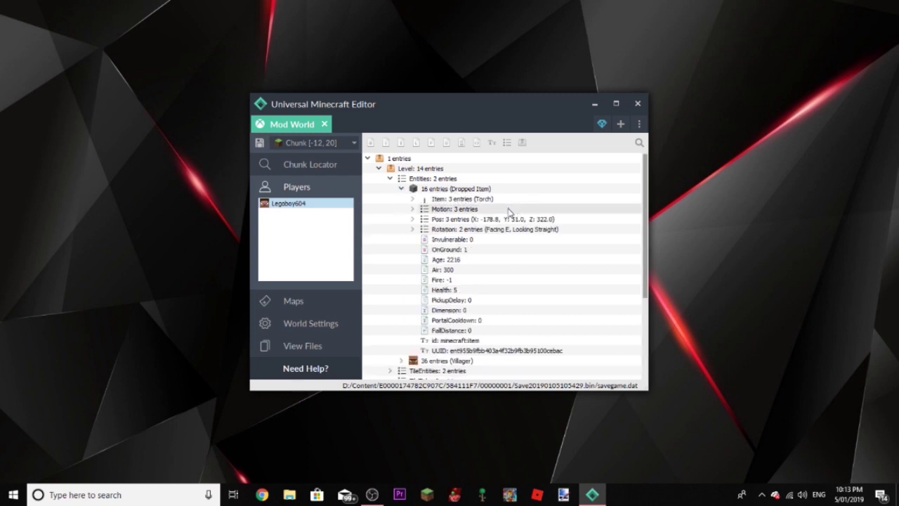
left_click(412, 200)
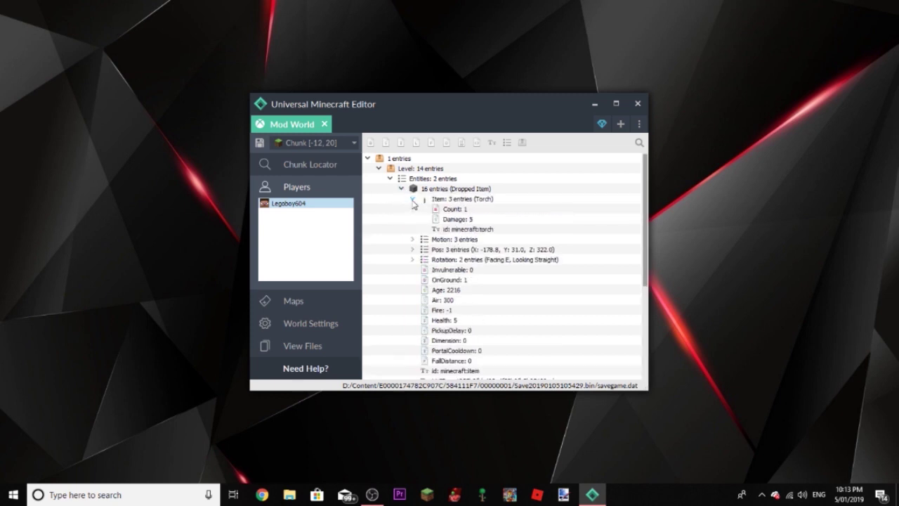
left_click(413, 199)
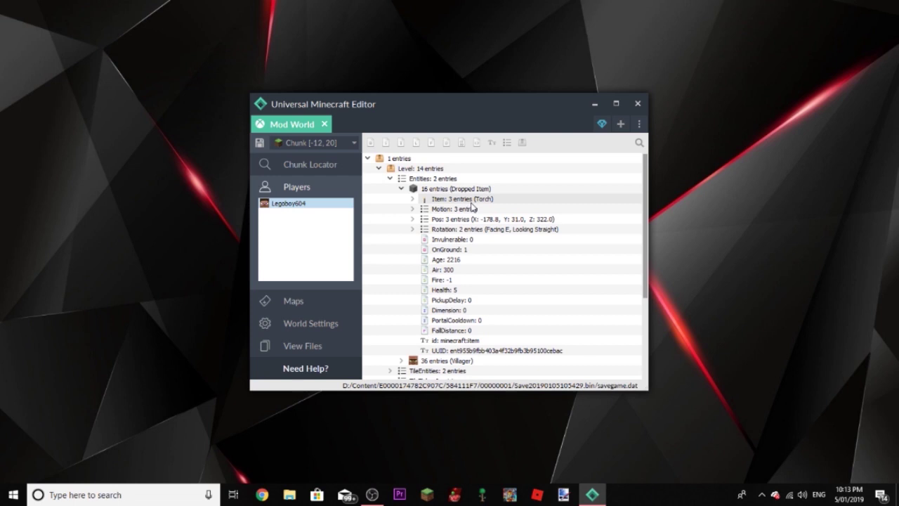
Collapse the Dropped Item entry and expand the Villager's Offers and Recipes down to the first trade.
left_click(402, 189)
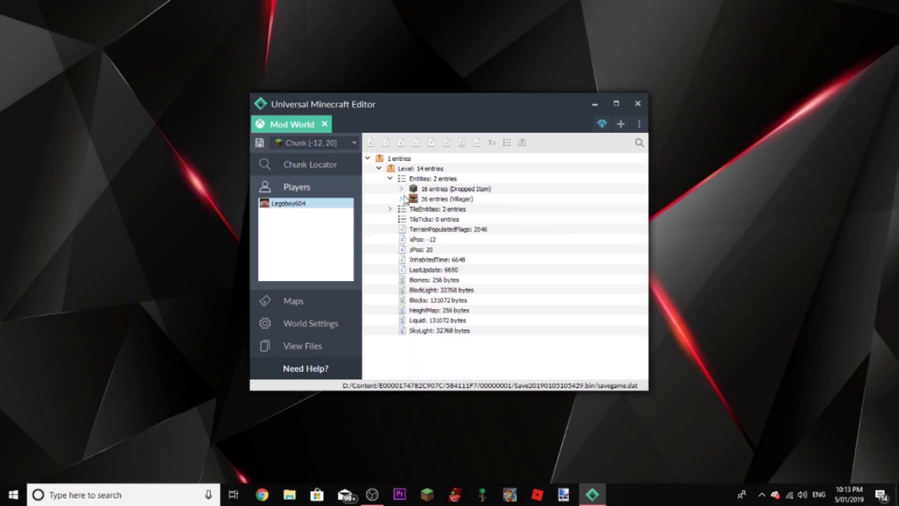
left_click(402, 199)
left_click(412, 210)
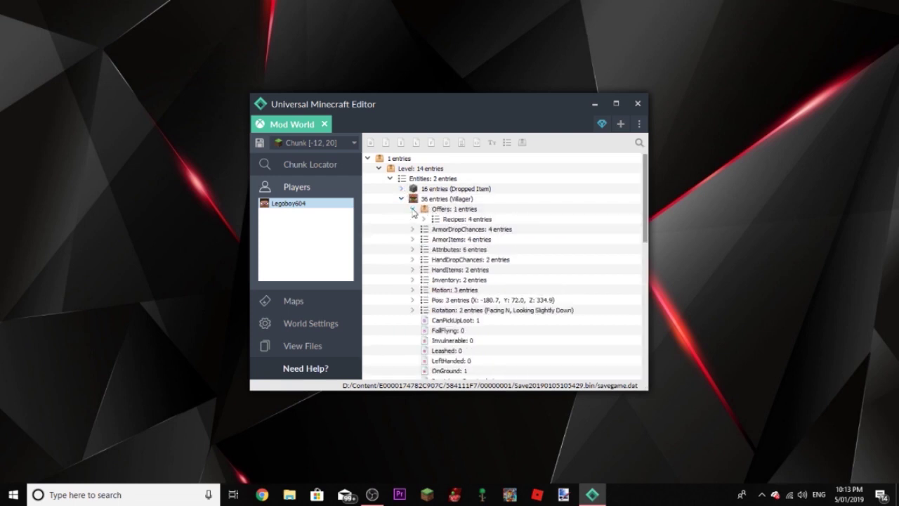
left_click(424, 219)
left_click(435, 229)
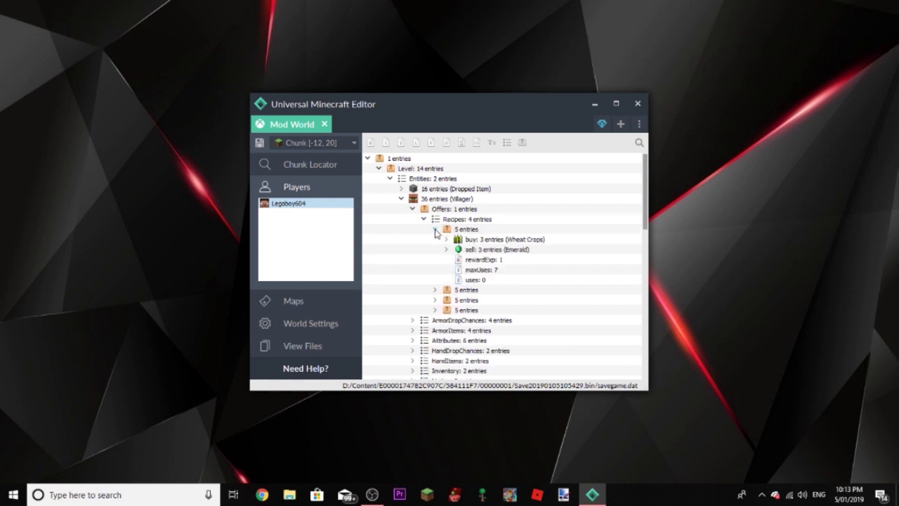
Inspect the first trade's buy item (Wheat Crops) and sell item (Emerald) details.
left_click(434, 230)
left_click(435, 240)
left_click(435, 239)
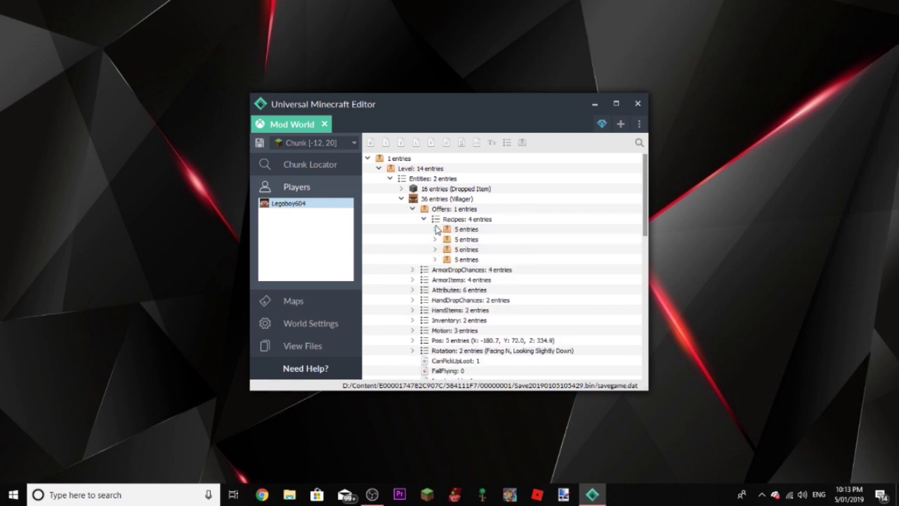
left_click(435, 229)
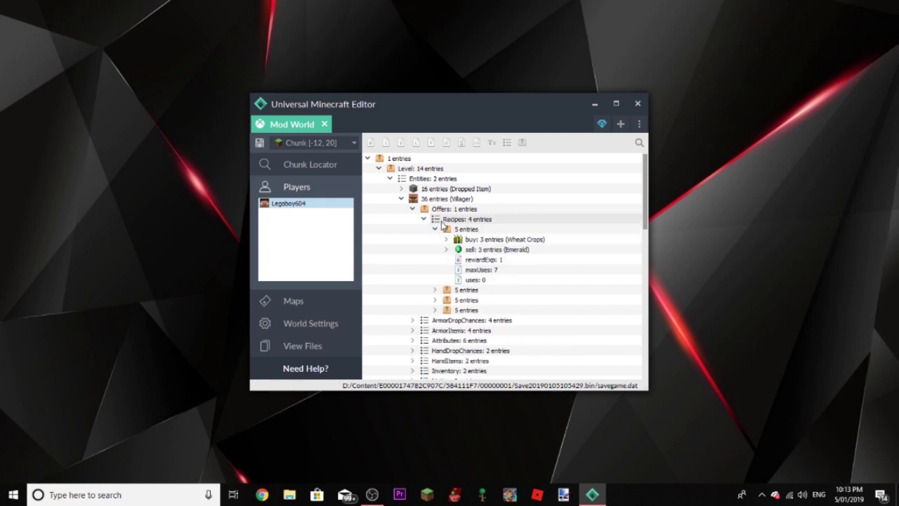
left_click(446, 240)
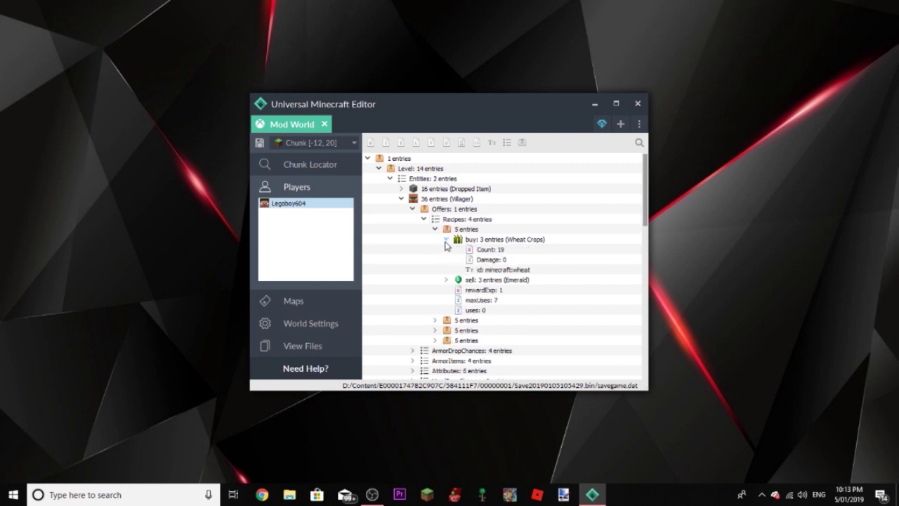
left_click(446, 240)
left_click(446, 250)
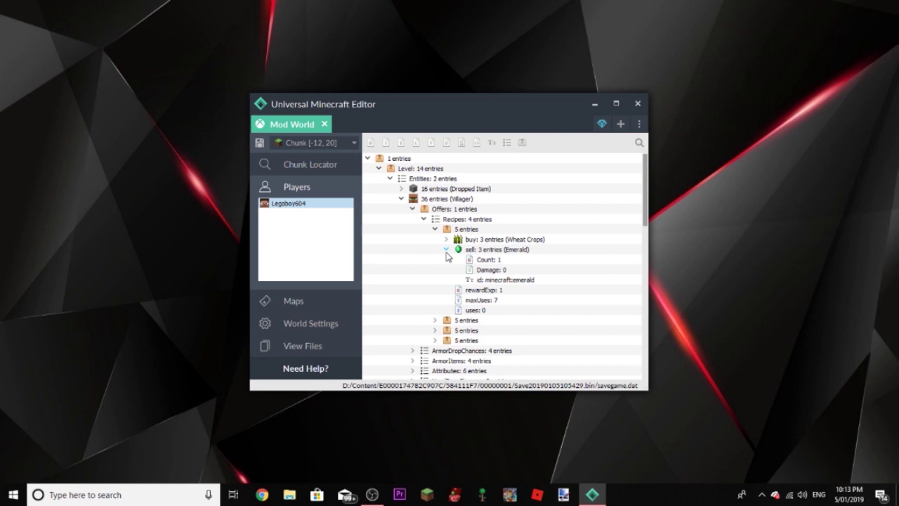
left_click(446, 250)
Change the first trade's buy item to Dirt (3:0) with a count of 1.
left_click(481, 241)
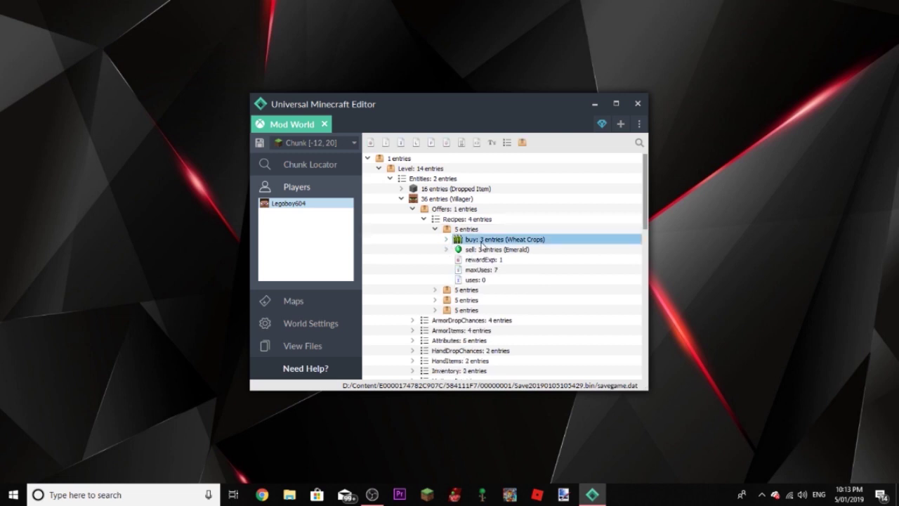
right_click(483, 243)
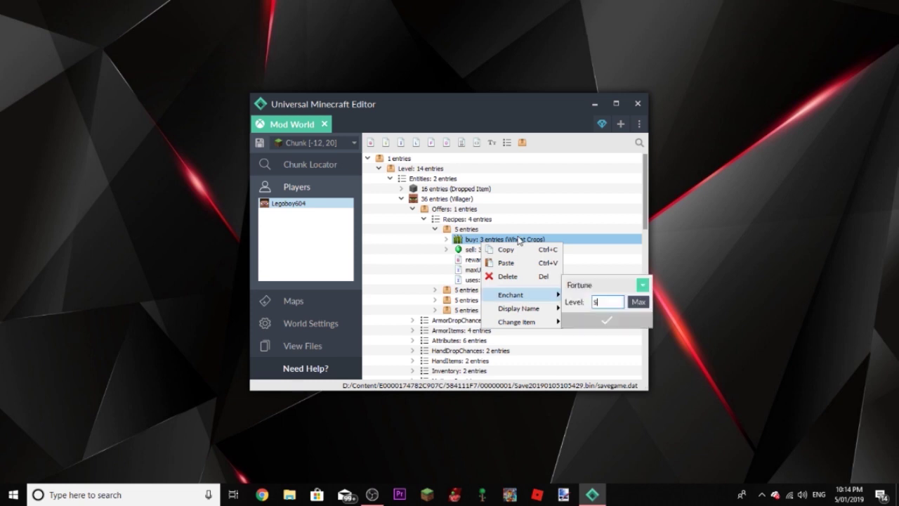
mouse_move(554, 295)
mouse_move(552, 322)
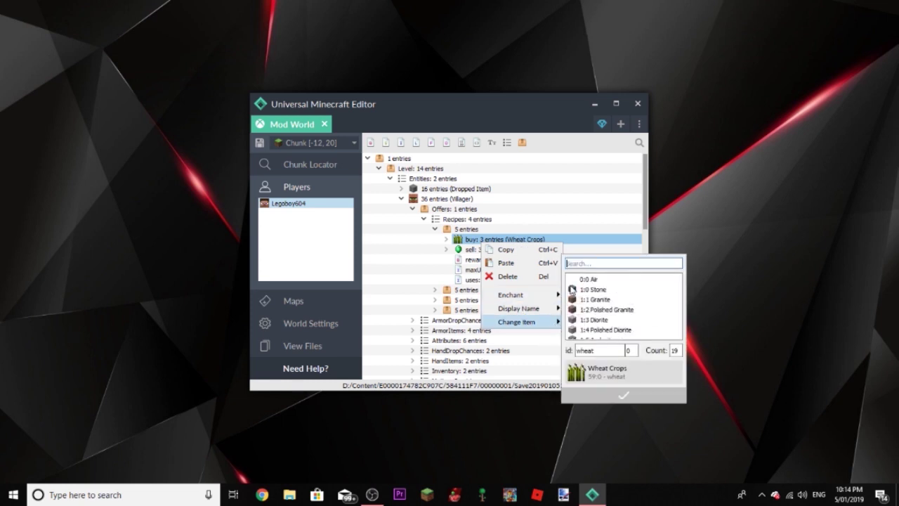
type("dirt")
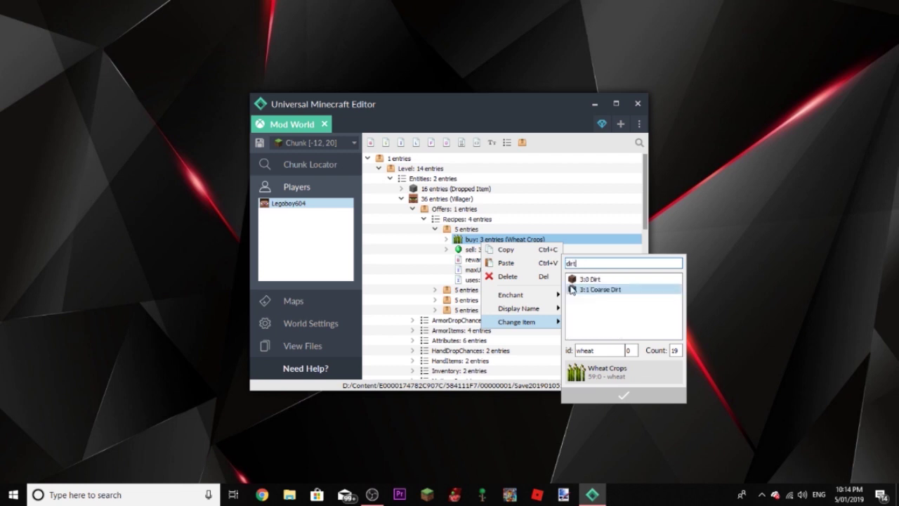
left_click(590, 279)
double_click(674, 349)
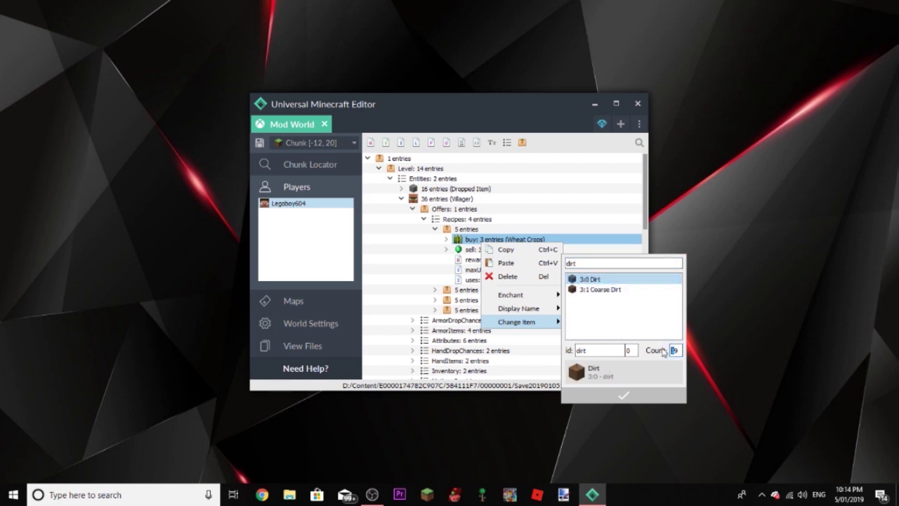
type("1")
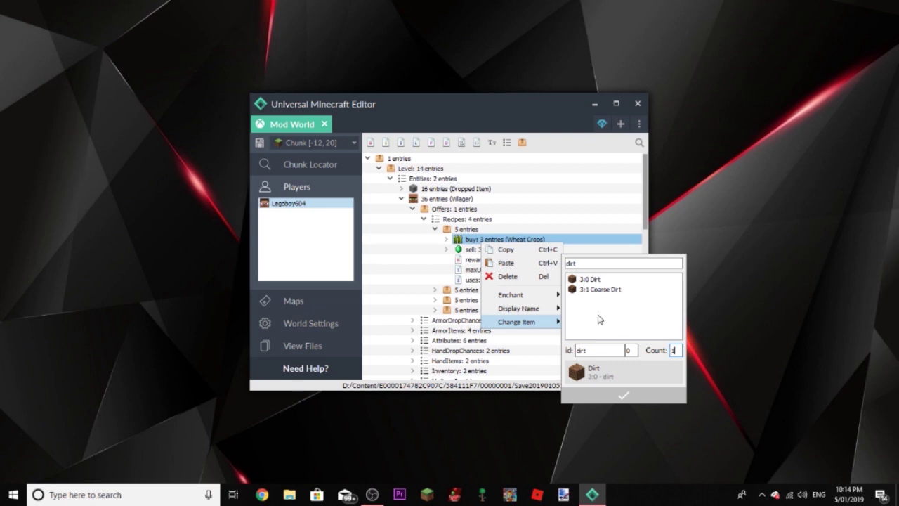
left_click(625, 398)
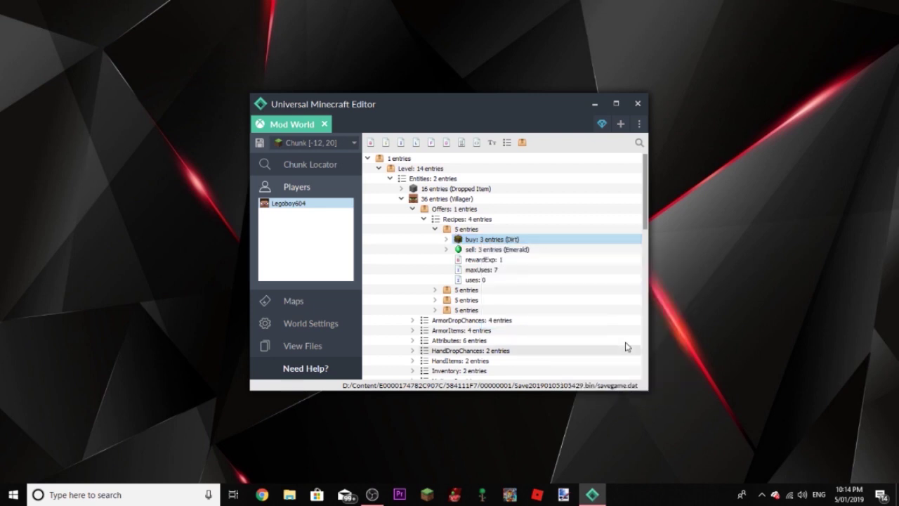
Change the first trade's sell item to Diamond (264:0) with a count of 127.
left_click(551, 251)
right_click(551, 251)
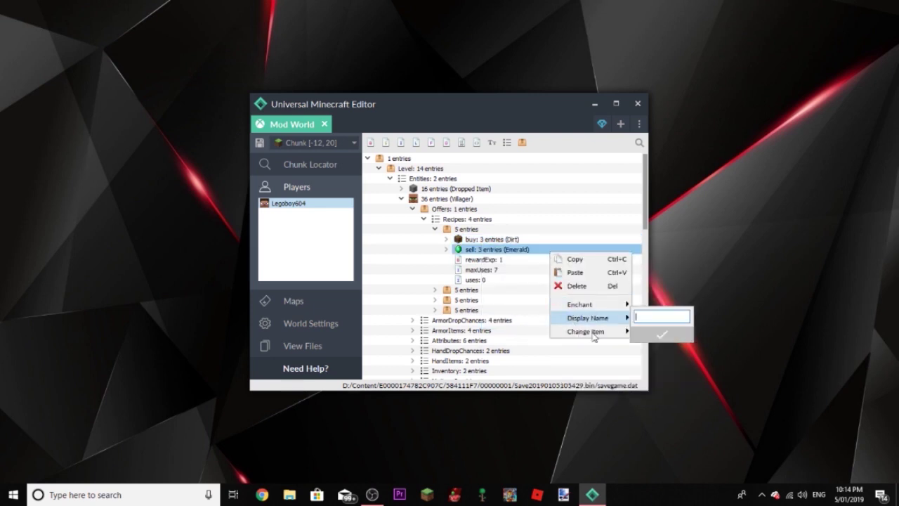
mouse_move(593, 336)
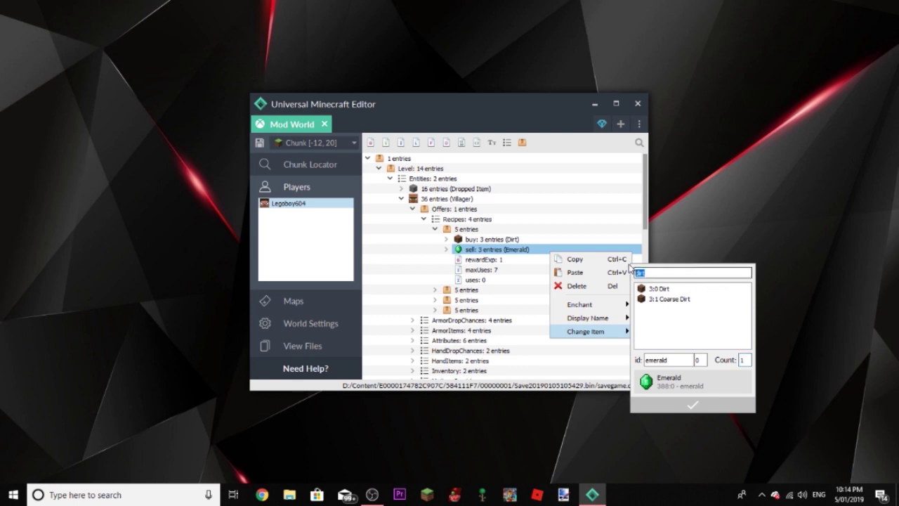
mouse_move(624, 321)
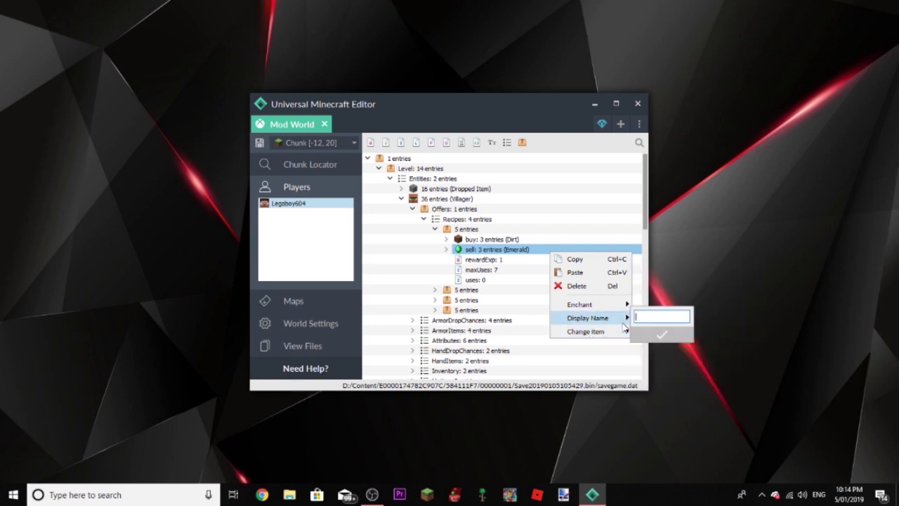
mouse_move(612, 337)
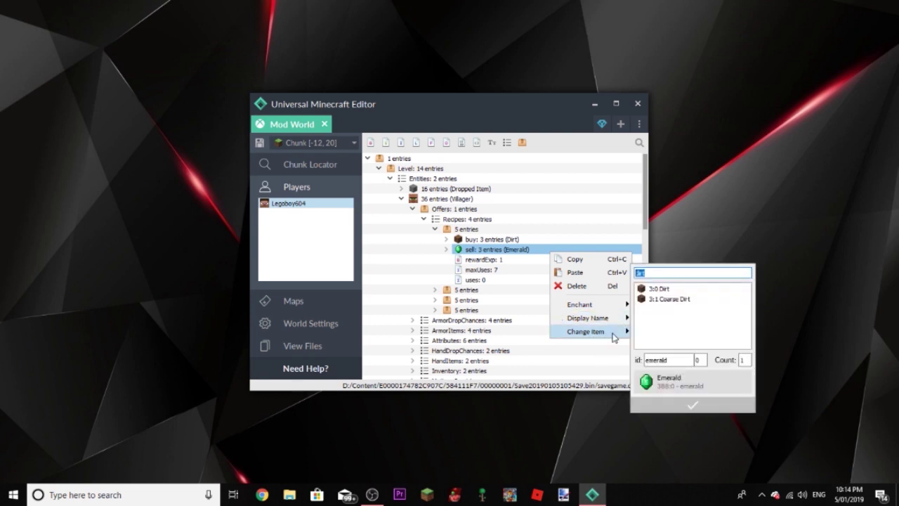
type("diram")
key("BackSpace")
key("BackSpace")
key("BackSpace")
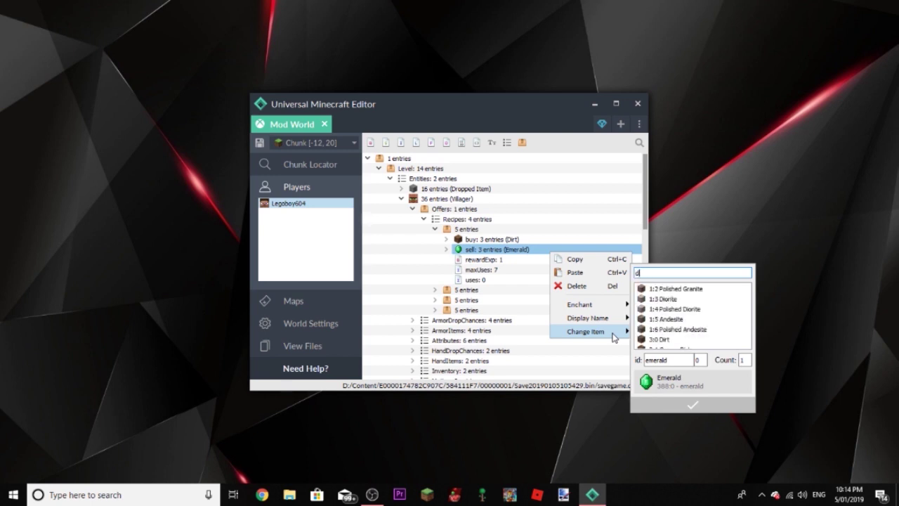
type("am")
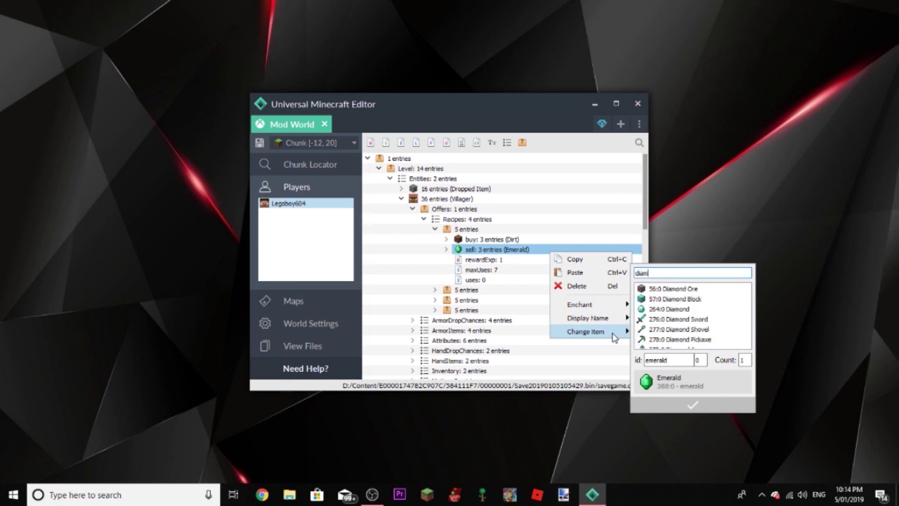
left_click(671, 309)
double_click(742, 359)
type("1")
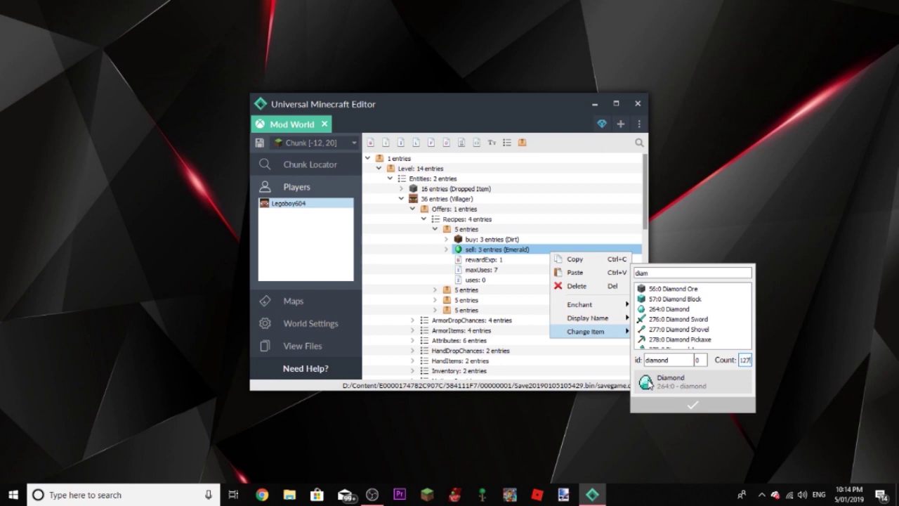
type("27")
left_click(693, 404)
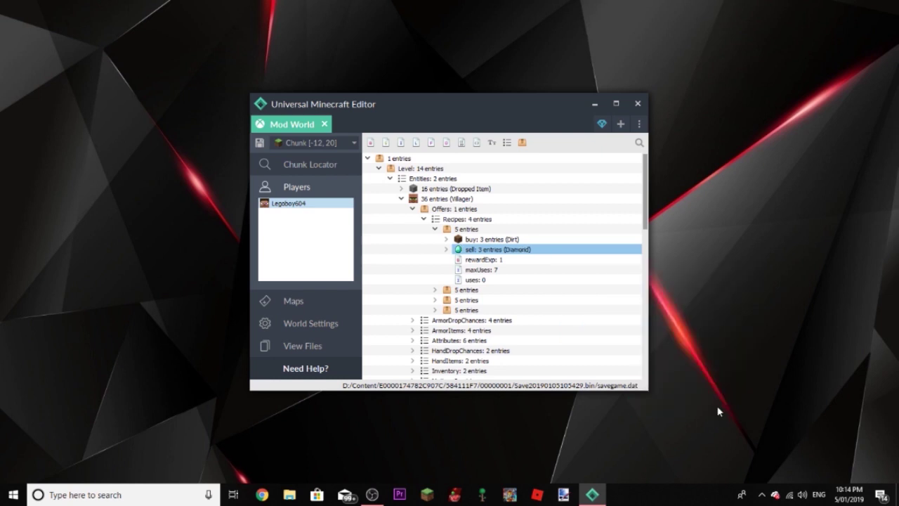
Set the first trade's maxUses to 999999 and enter 9999 for its rewardExp.
left_click(501, 260)
double_click(497, 270)
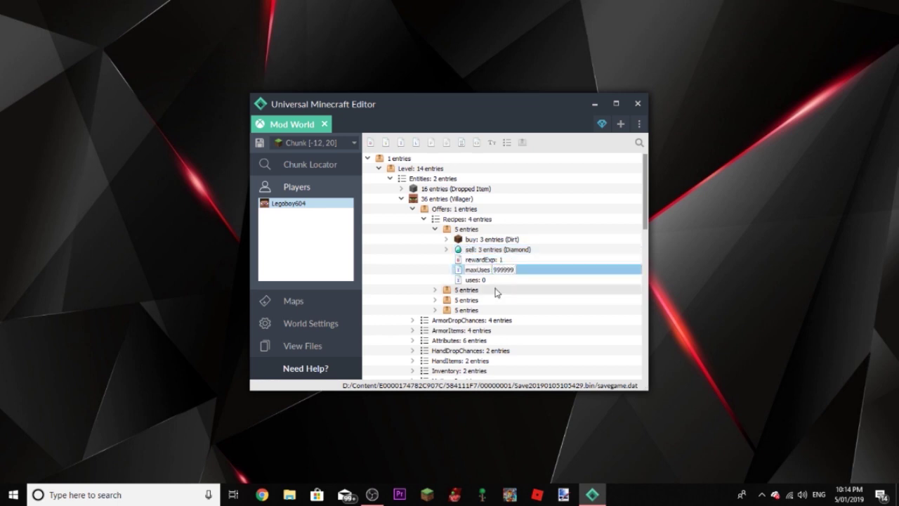
type("999999")
key("Return")
double_click(502, 259)
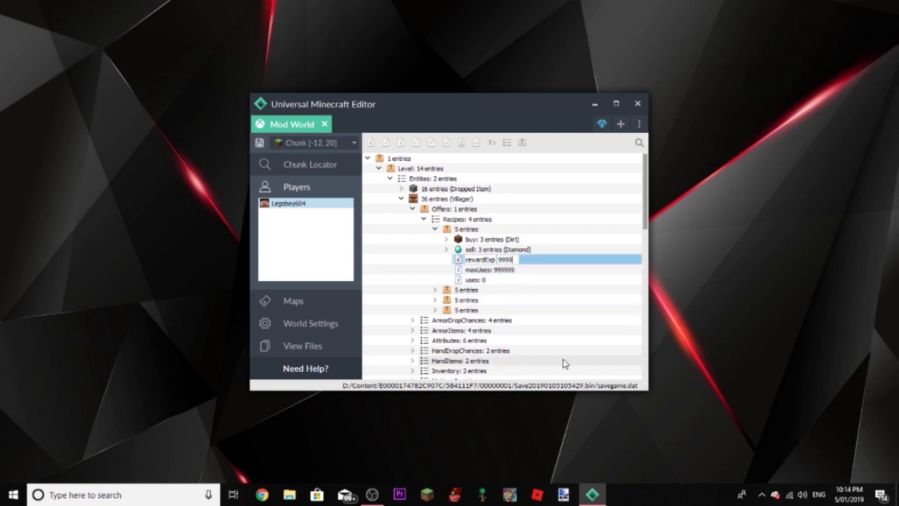
key("Return")
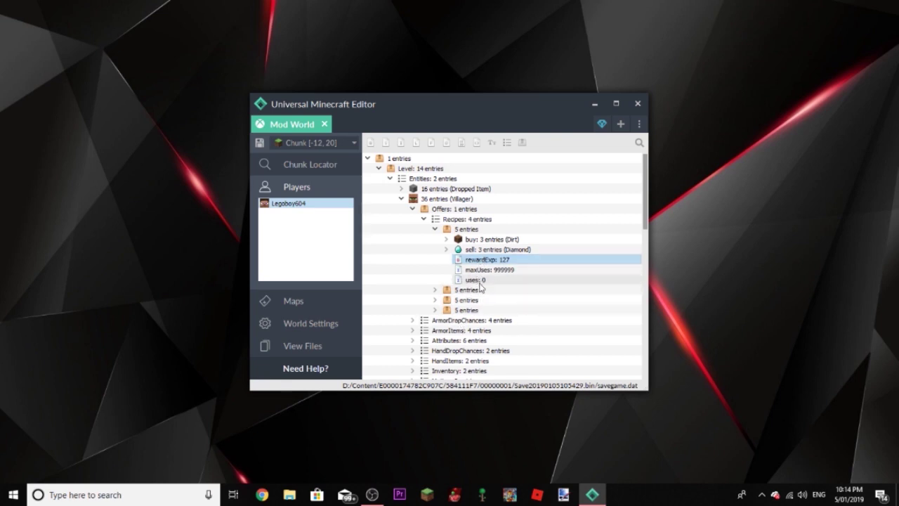
Look over the second trade's contents and the rest of the villager's data tags.
left_click(436, 290)
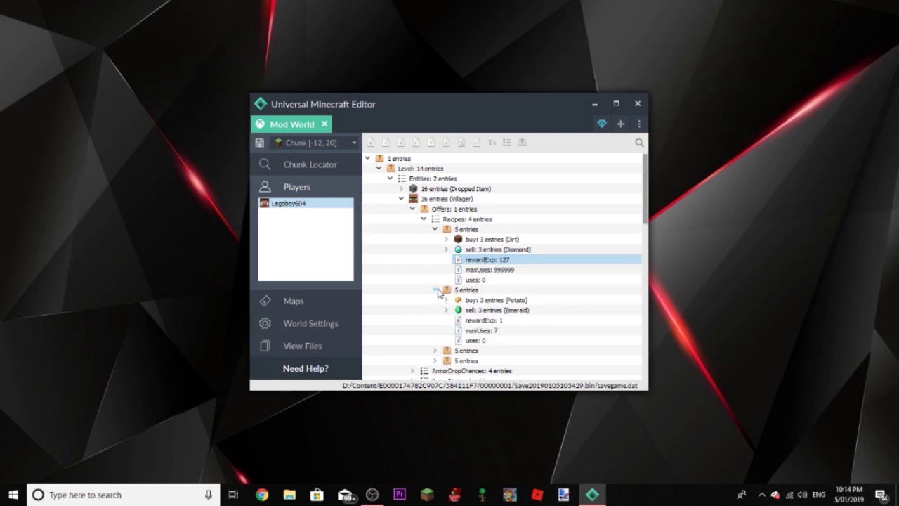
left_click(437, 290)
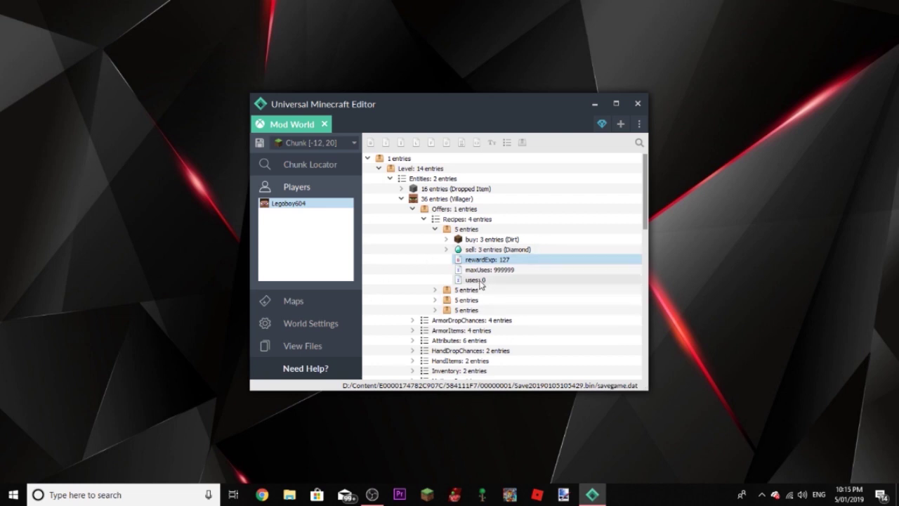
scroll(483, 282, "down", 6)
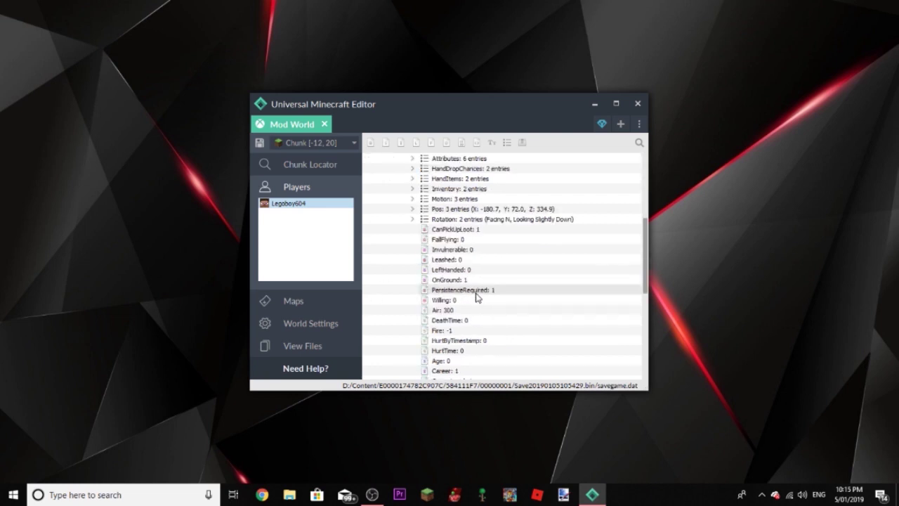
scroll(482, 291, "down", 7)
scroll(458, 283, "down", 1)
scroll(507, 267, "up", 14)
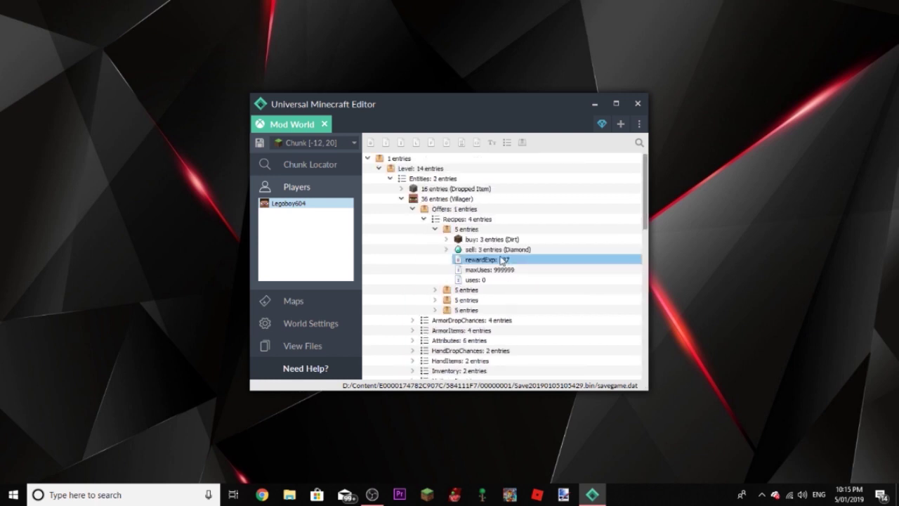
Reopen the player's data and briefly view the world map in the Chunk Locator.
left_click(327, 202)
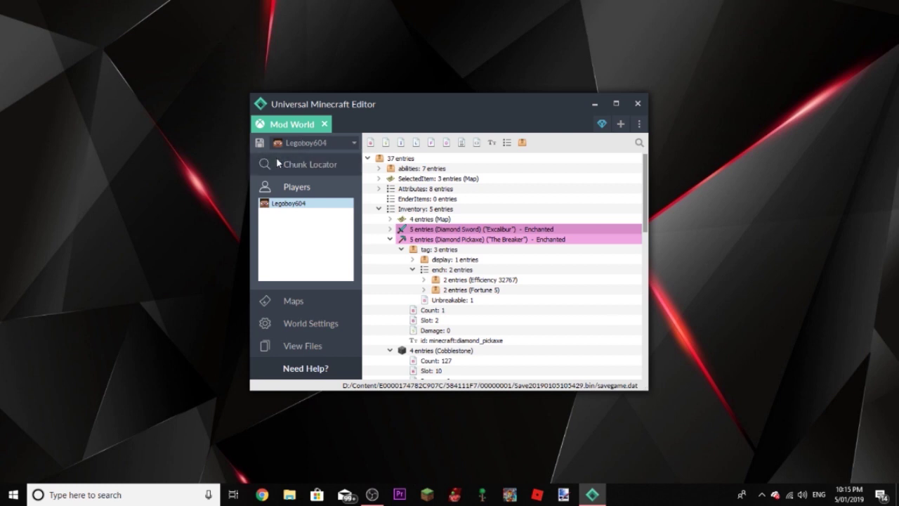
left_click(310, 165)
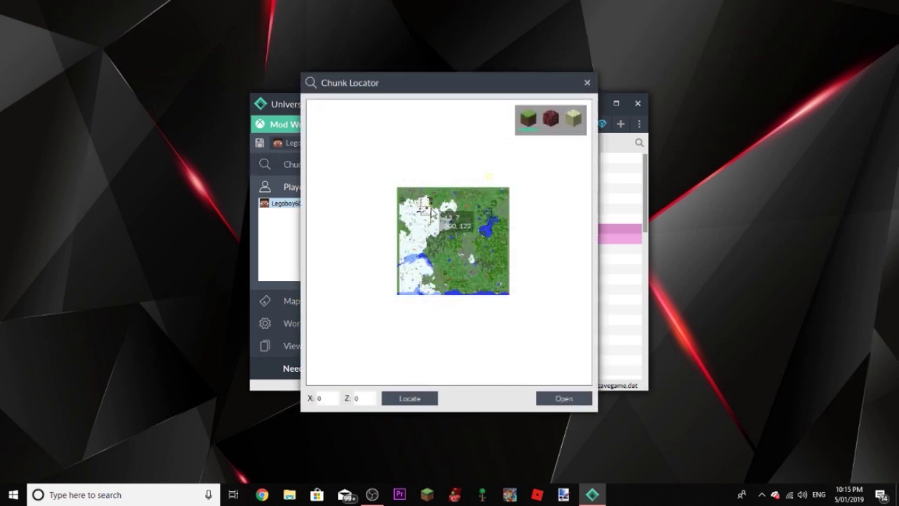
scroll(446, 271, "up", 3)
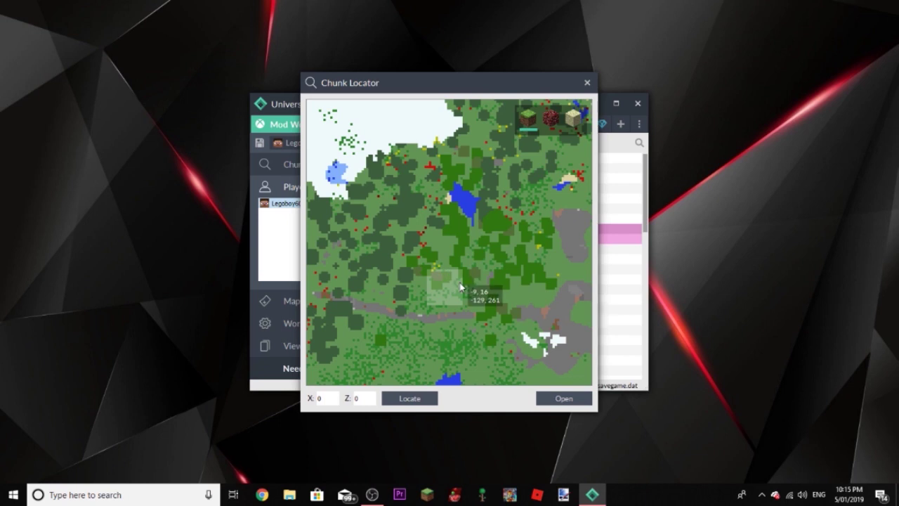
scroll(461, 286, "down", 3)
left_click(587, 82)
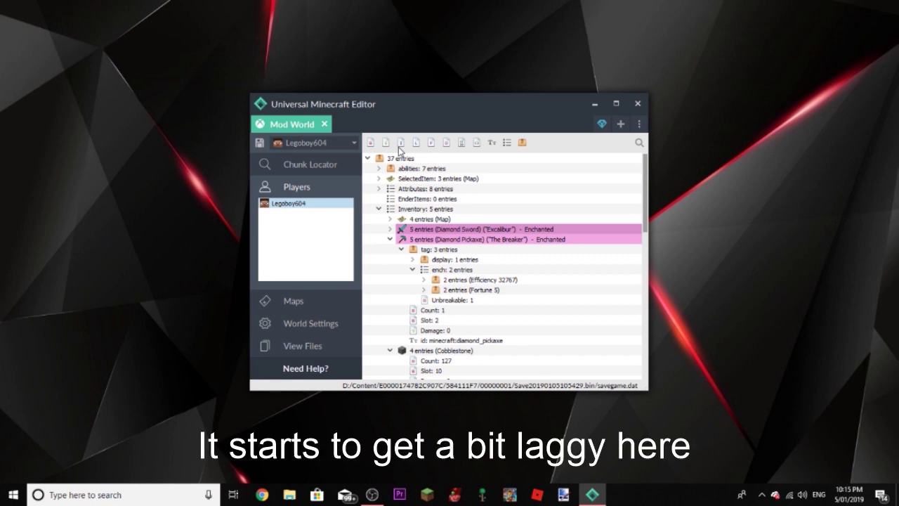
Save the edited world to the USB drive and eject the drive.
left_click(259, 142)
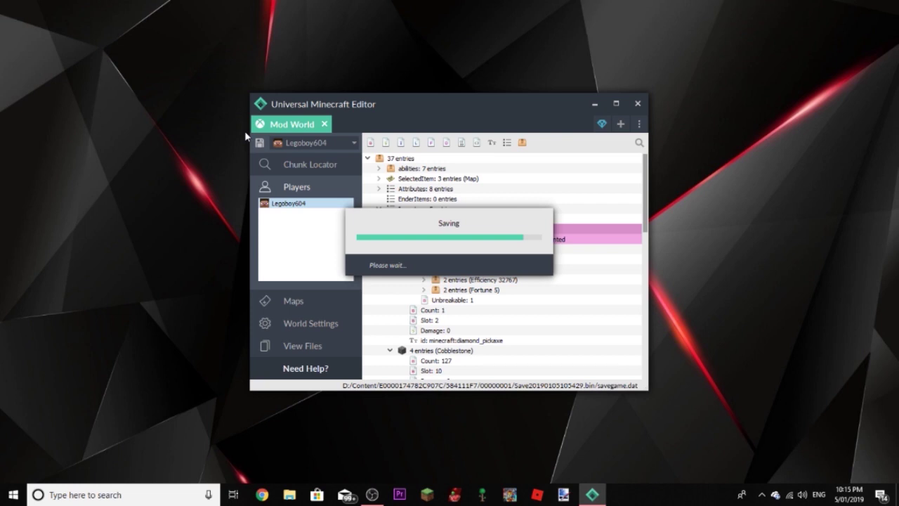
left_click(762, 494)
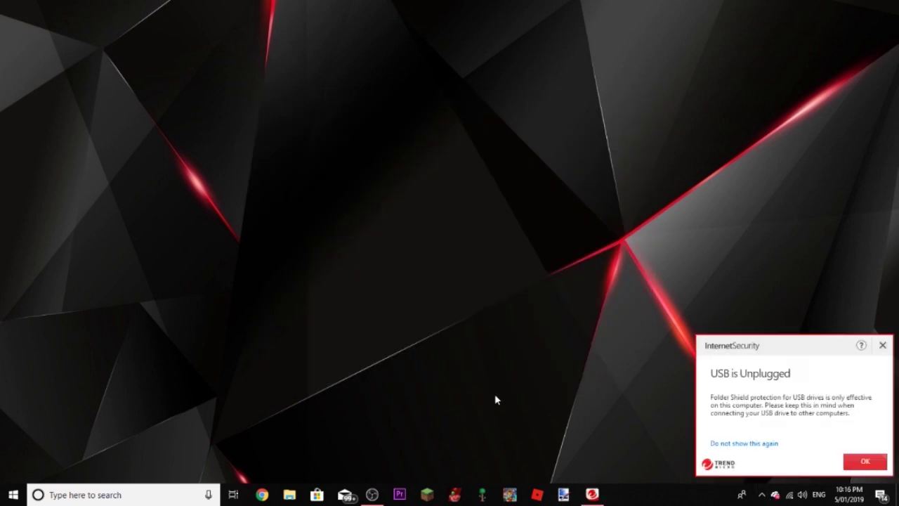
Switch to the OBS recording window.
mouse_move(381, 502)
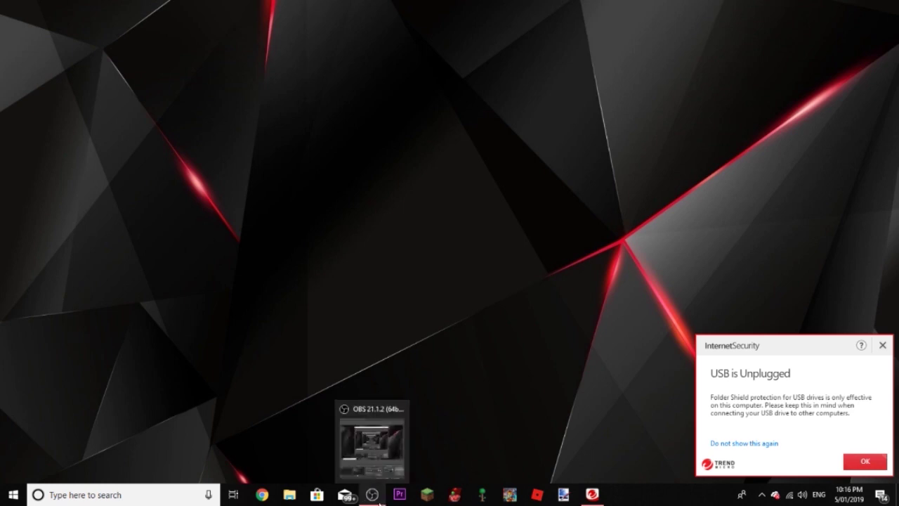
left_click(391, 442)
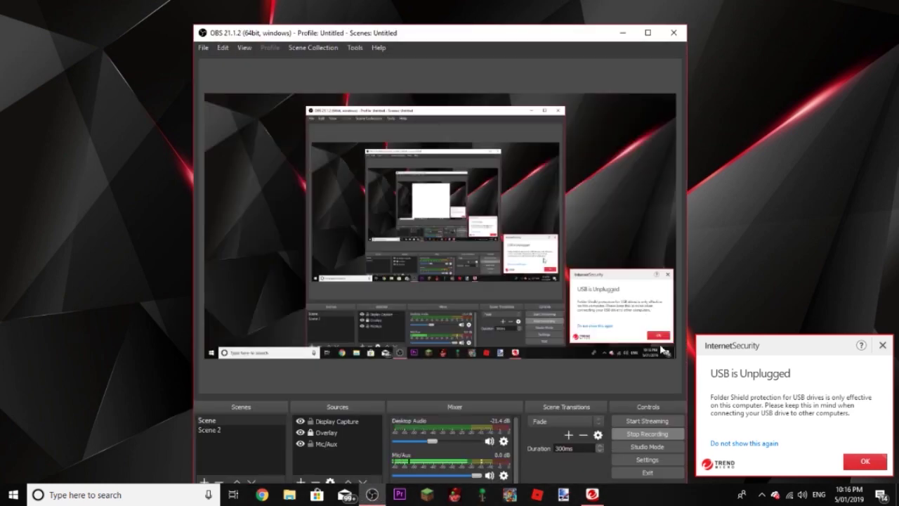